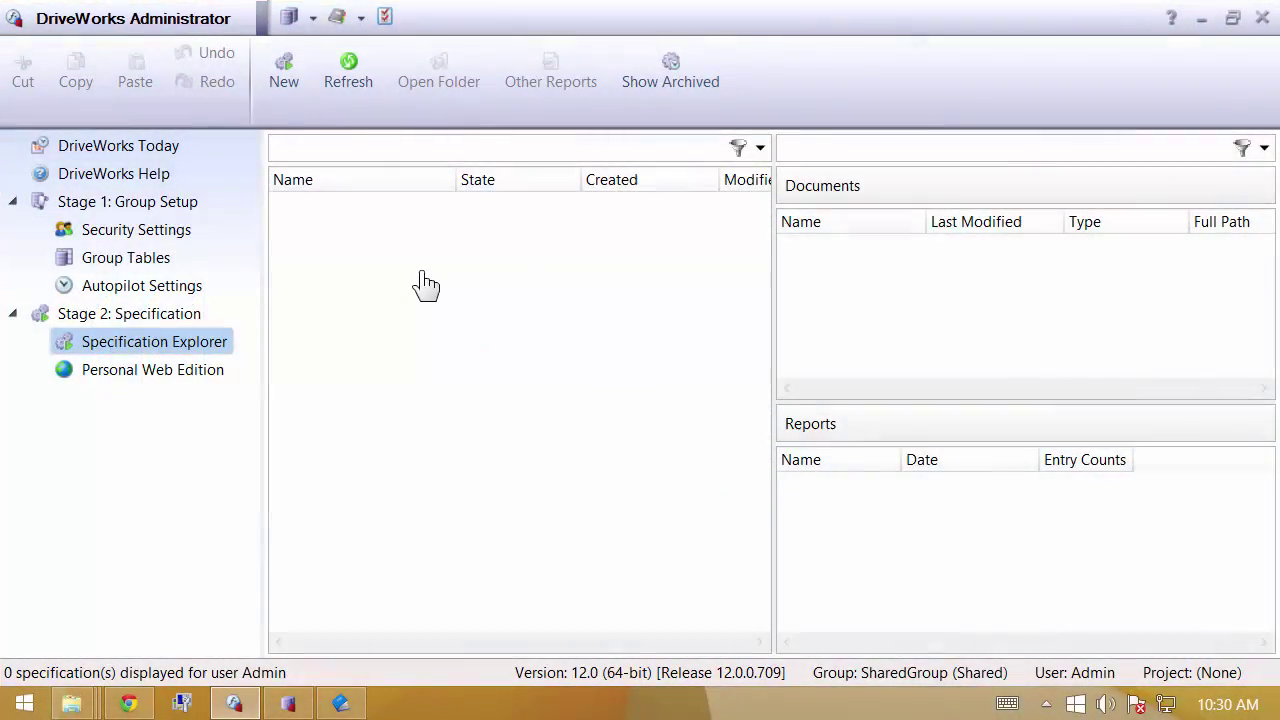
Start a new specification based on the PracticeShared project
{"action": "left_click", "coordinate": [286, 90]}
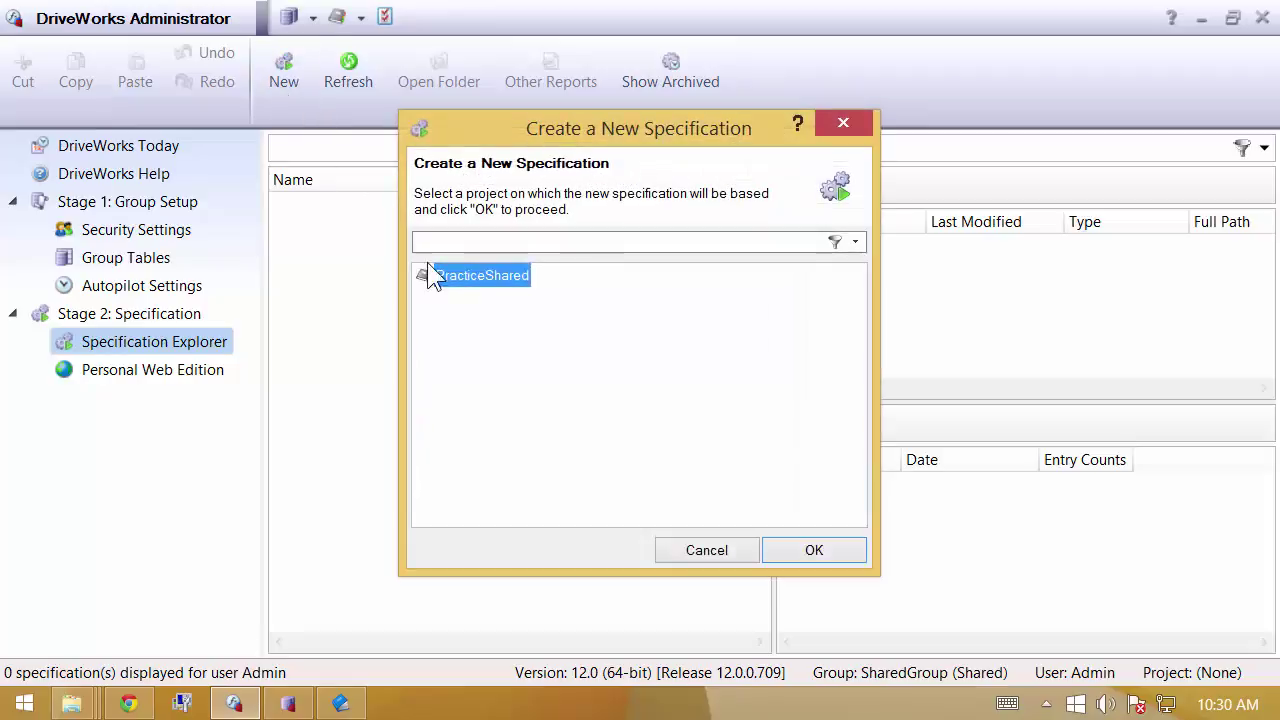
{"action": "double_click", "coordinate": [518, 282]}
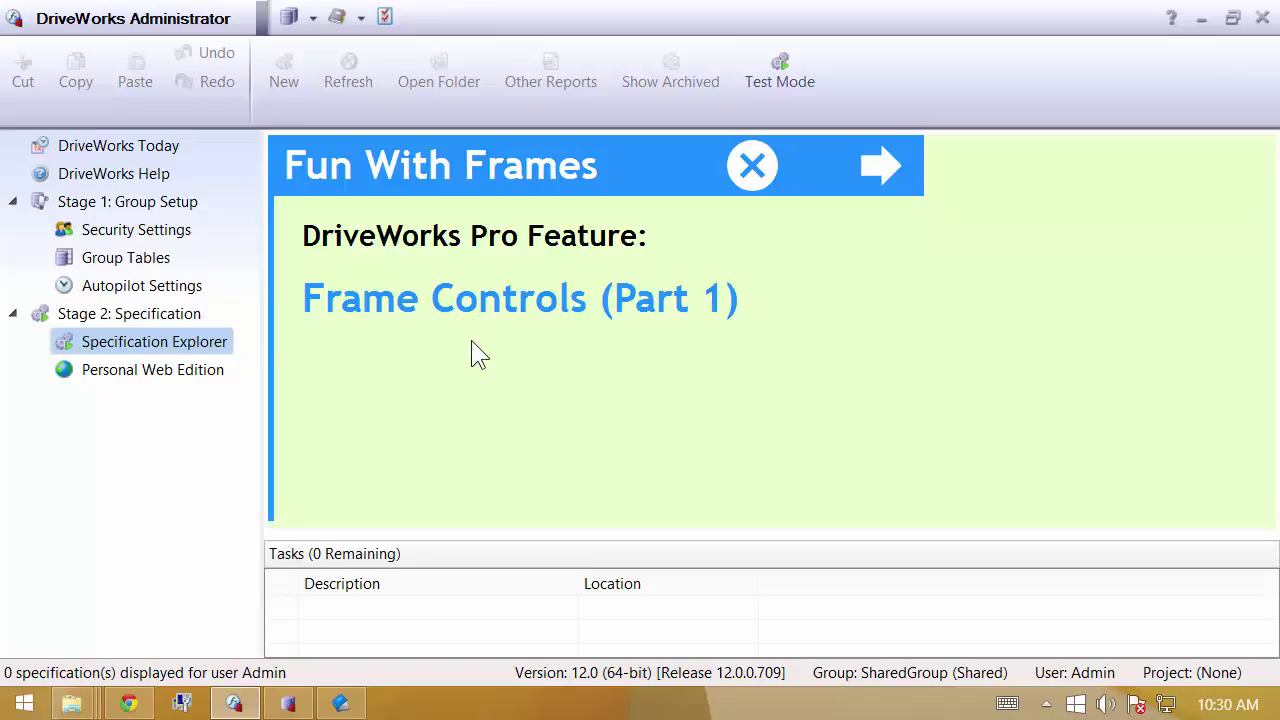
Advance two slides through the Fun With Frames intro to the Why Use Frames? page
{"action": "left_click", "coordinate": [883, 168]}
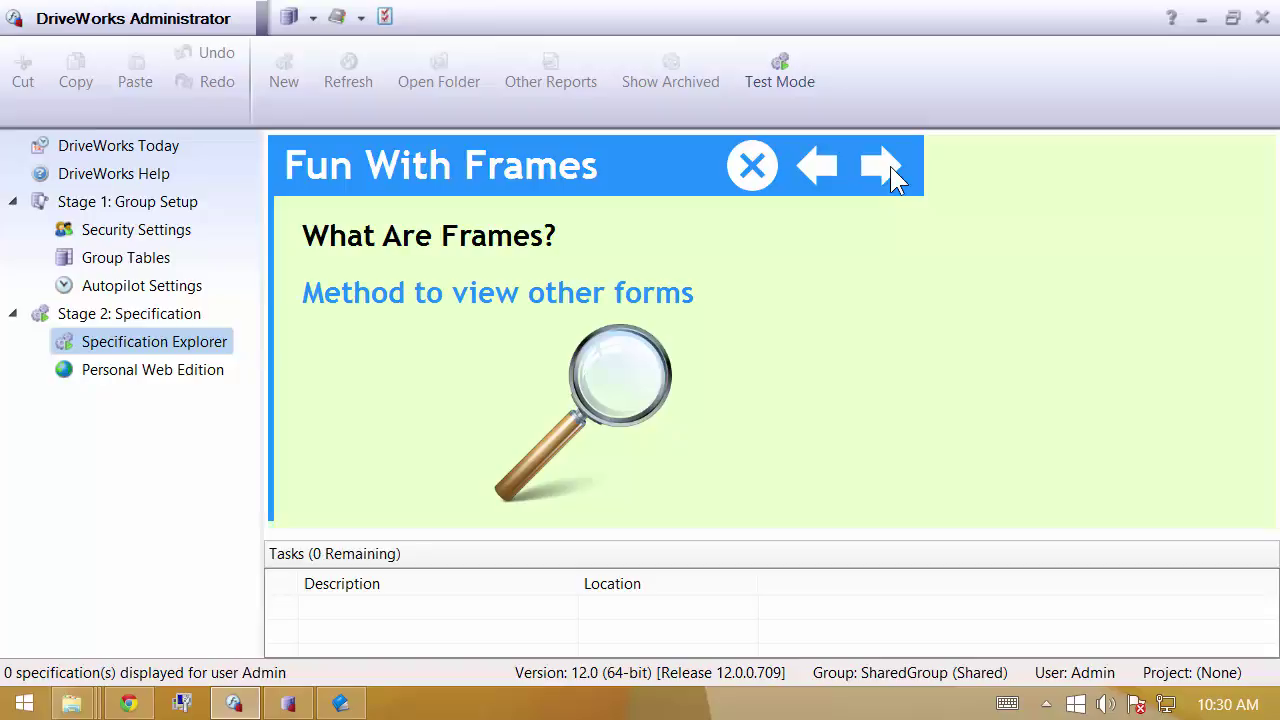
{"action": "left_click", "coordinate": [882, 168]}
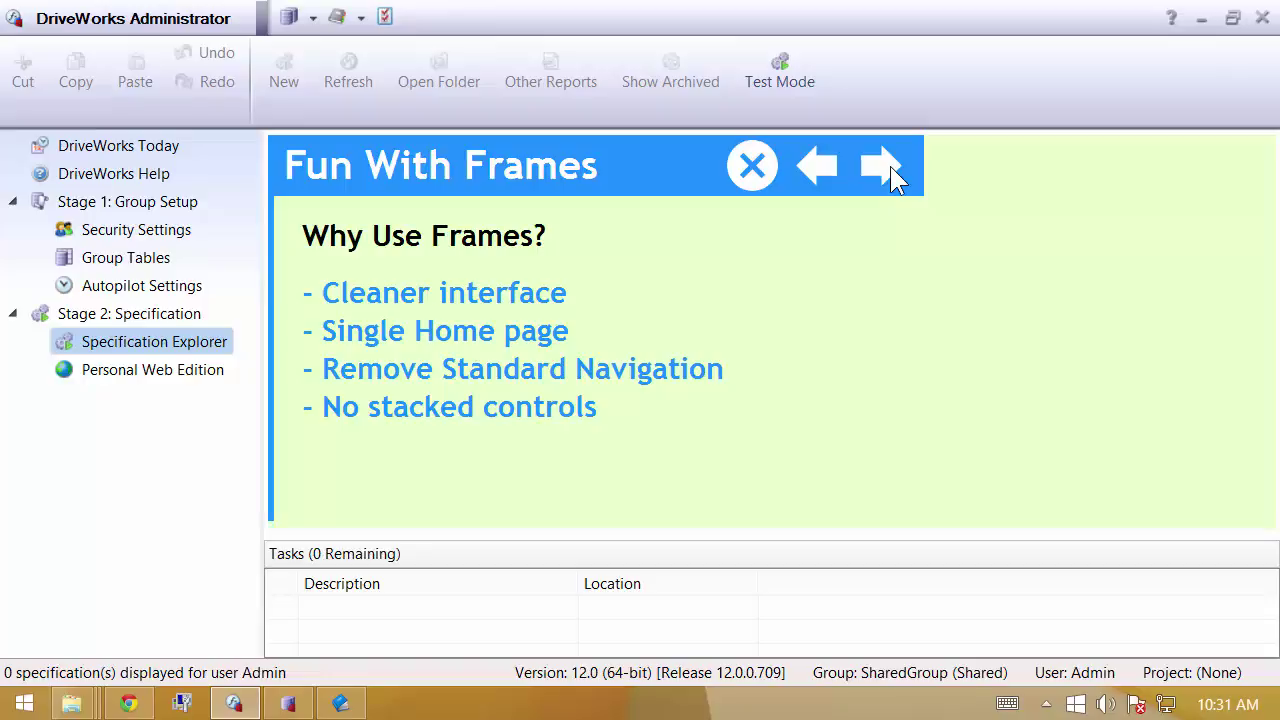
Move forward to How Do I Use Frames?, back to Why Use Frames?, then forward again
{"action": "left_click", "coordinate": [890, 168]}
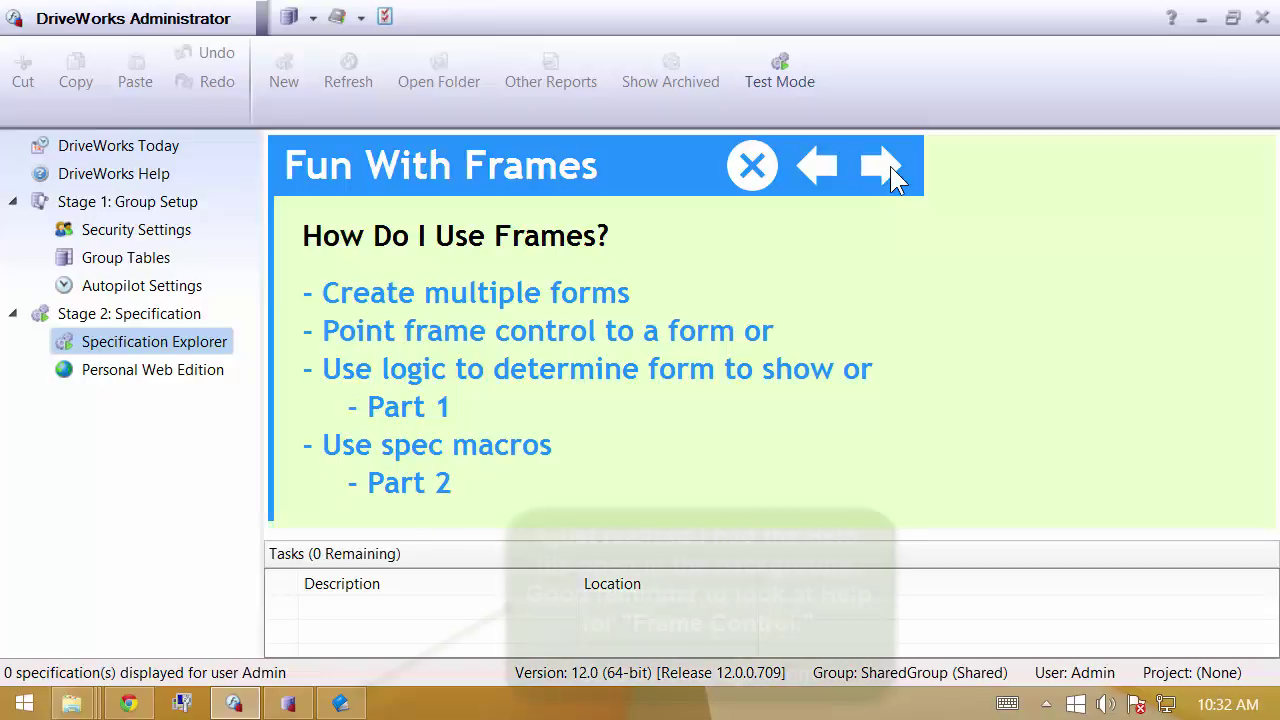
{"action": "left_click", "coordinate": [818, 167]}
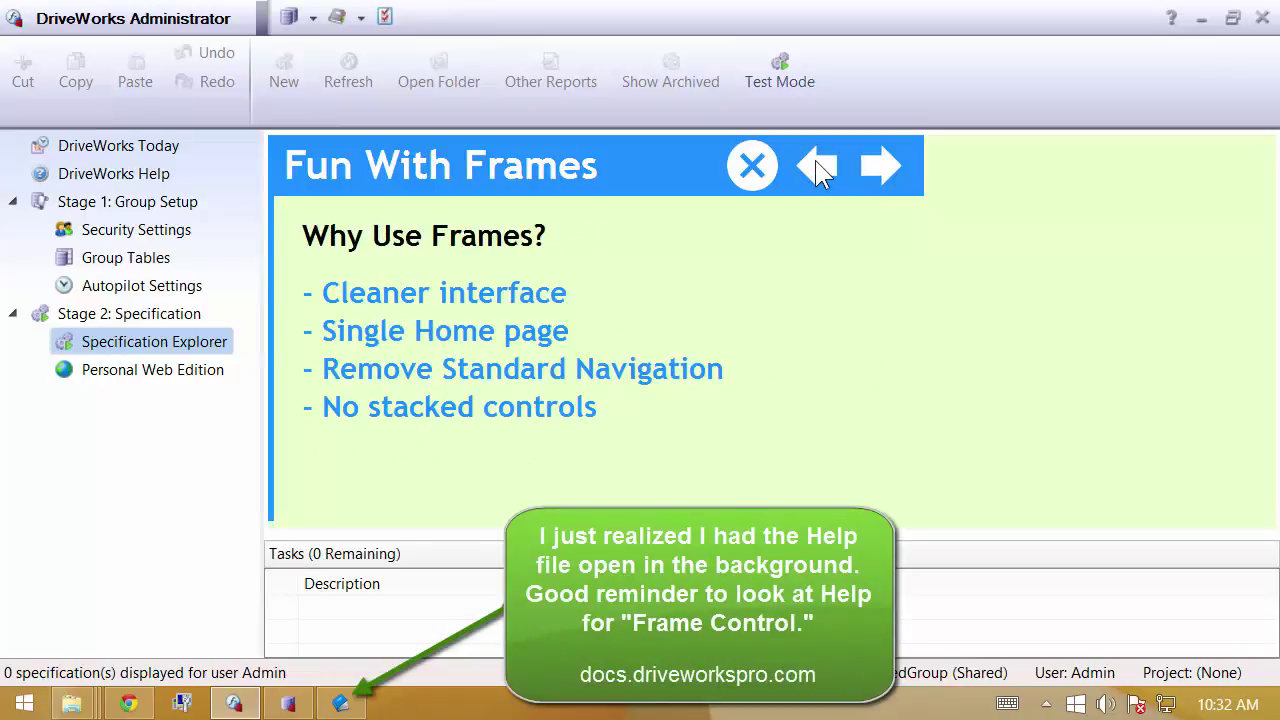
{"action": "left_click", "coordinate": [873, 166]}
Close the Fun With Frames specification, log on to Completed Training Projects, and open ContractV2
{"action": "left_click", "coordinate": [753, 168]}
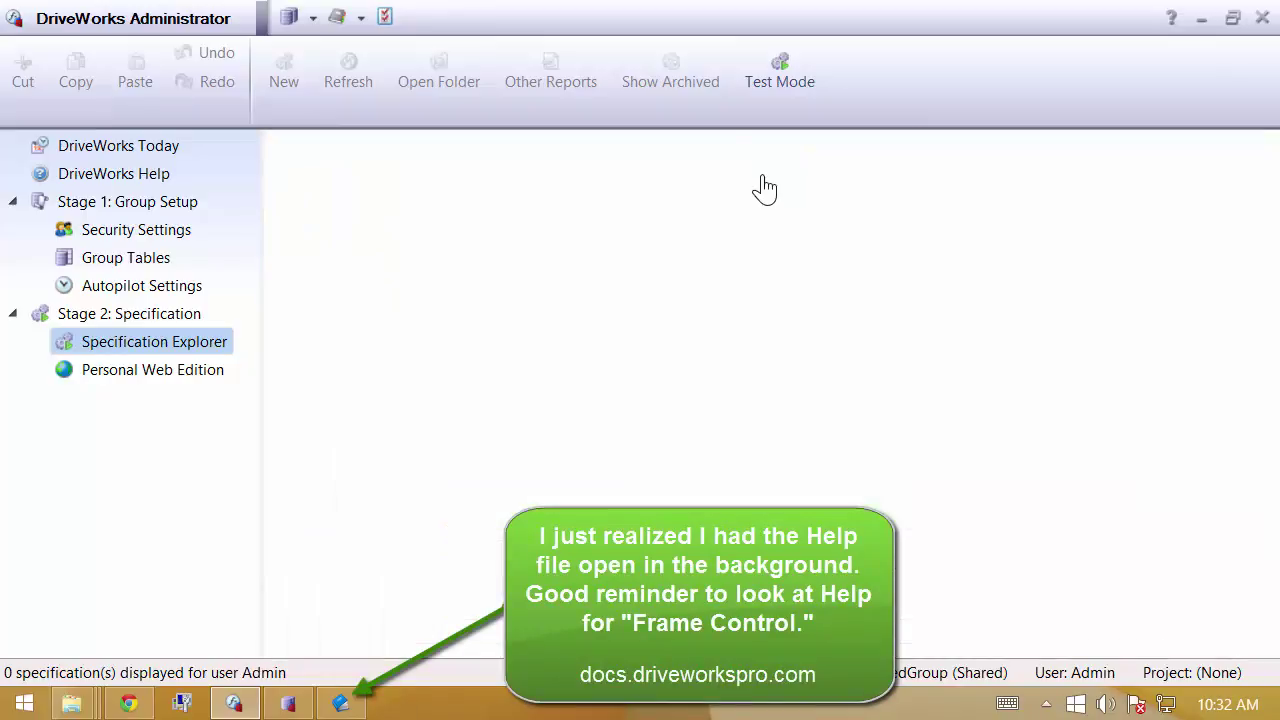
{"action": "left_click", "coordinate": [311, 17]}
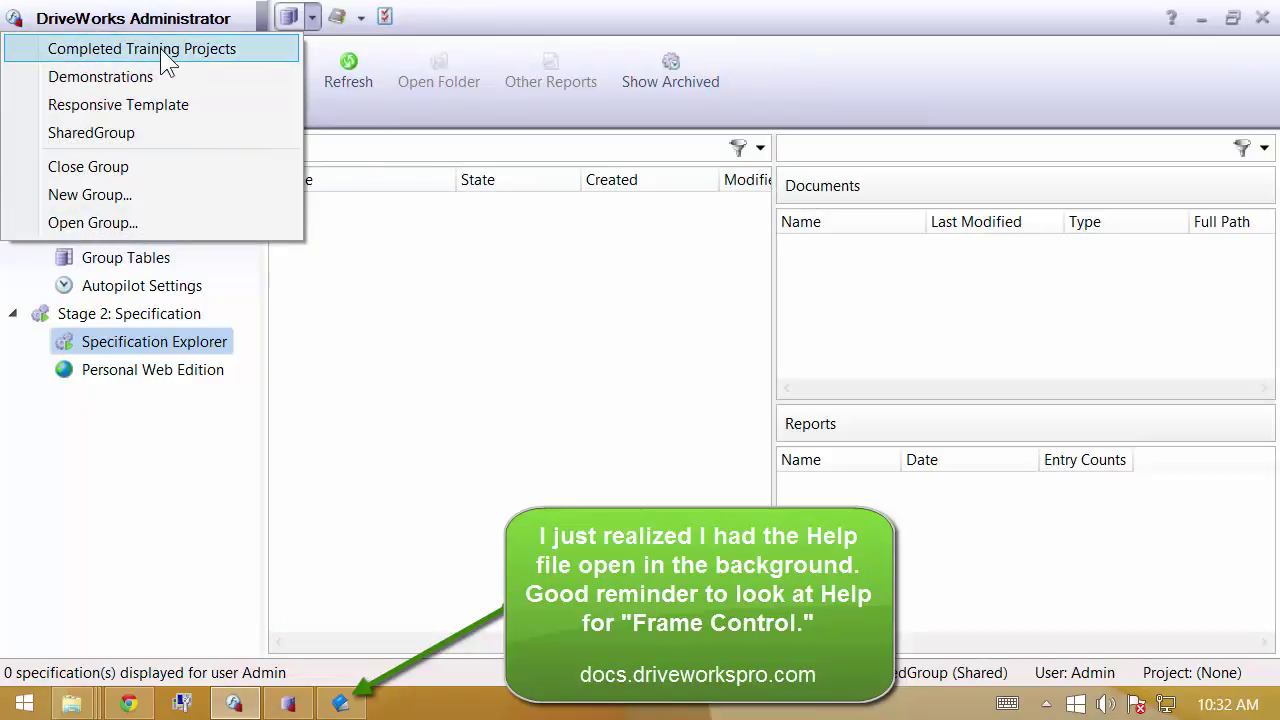
{"action": "left_click", "coordinate": [160, 48]}
{"action": "left_click", "coordinate": [853, 424]}
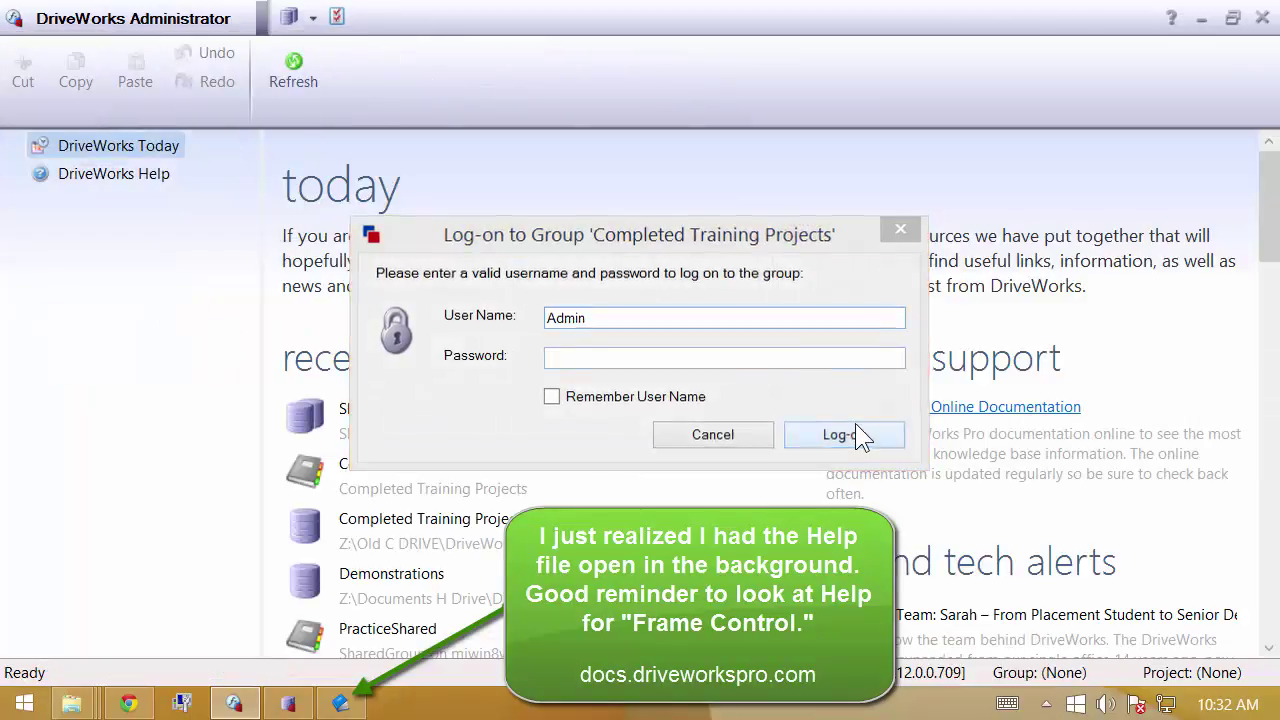
{"action": "left_click", "coordinate": [362, 17]}
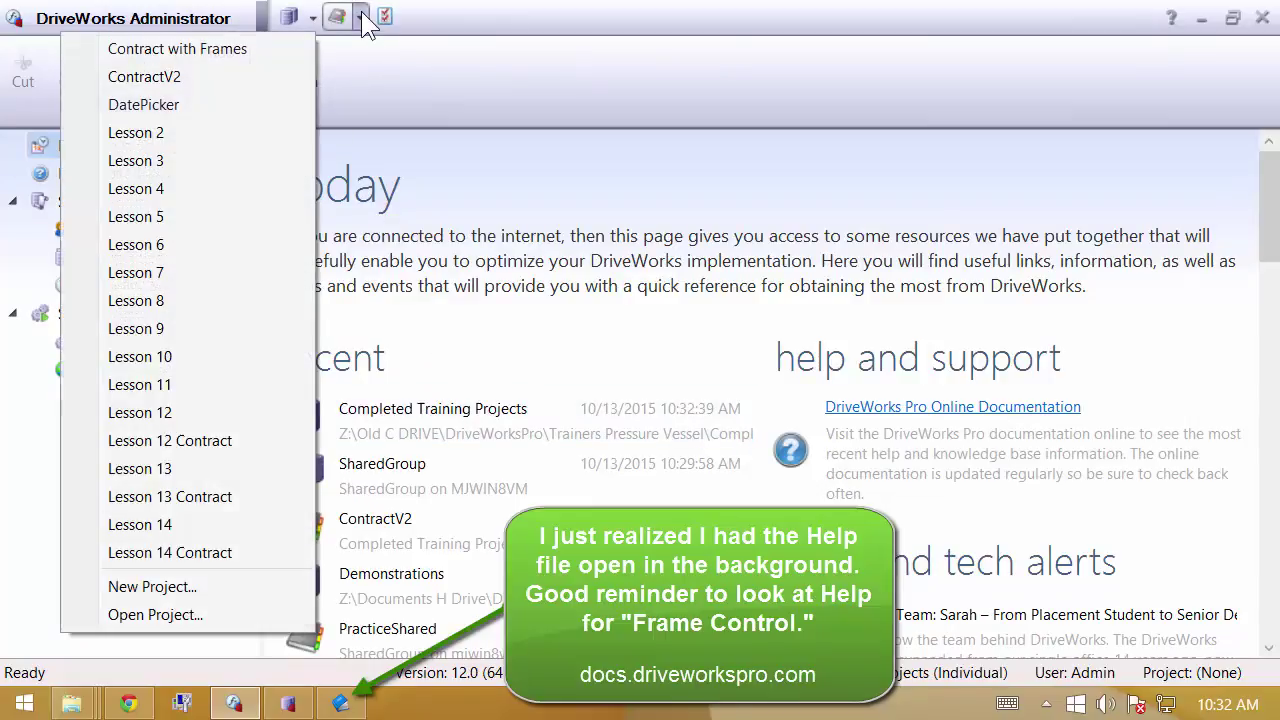
{"action": "left_click", "coordinate": [246, 78]}
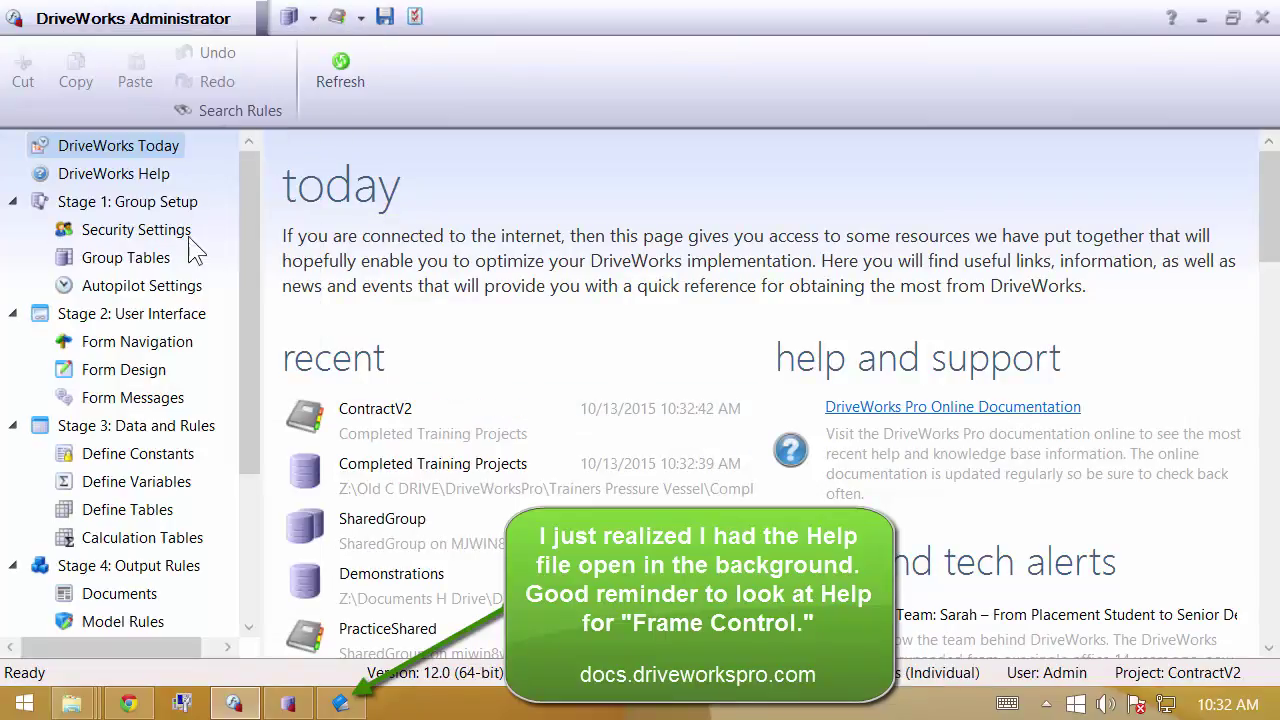
Test the Details form, toggling New Customer Details on and off twice, then exit Test
{"action": "left_click", "coordinate": [150, 372]}
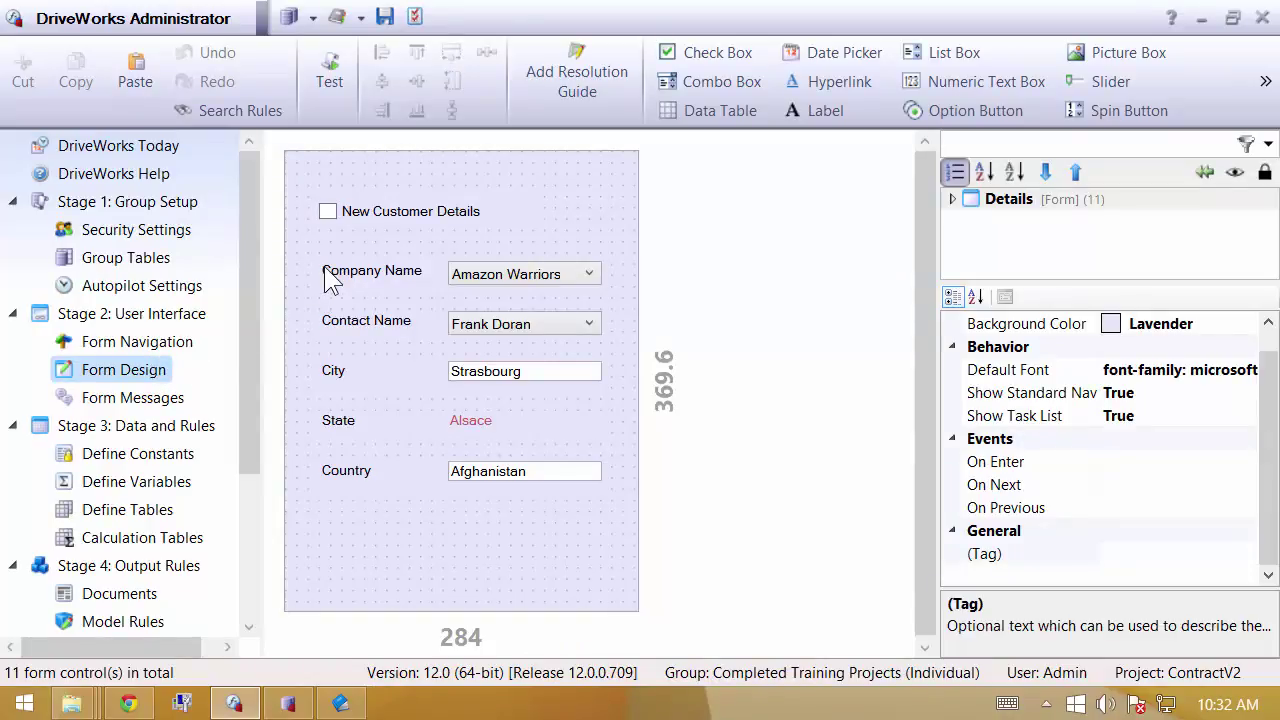
{"action": "left_click", "coordinate": [330, 96]}
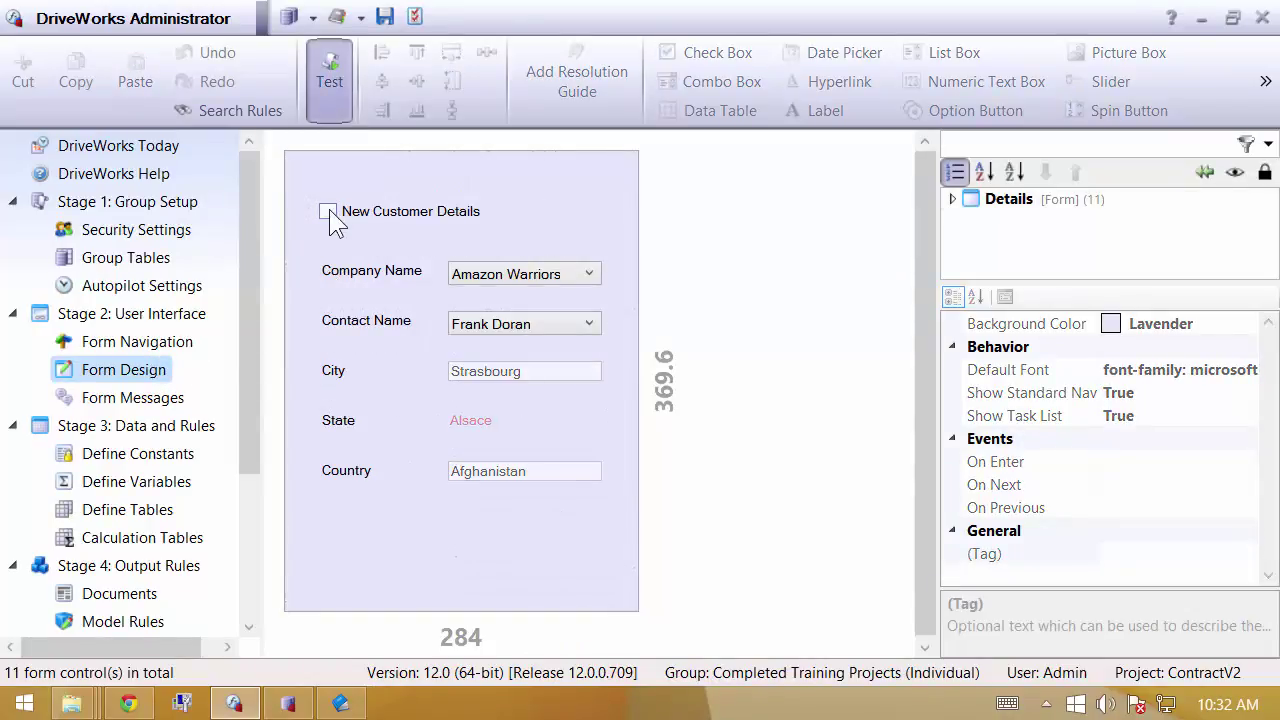
{"action": "left_click", "coordinate": [328, 213]}
{"action": "left_click", "coordinate": [328, 213]}
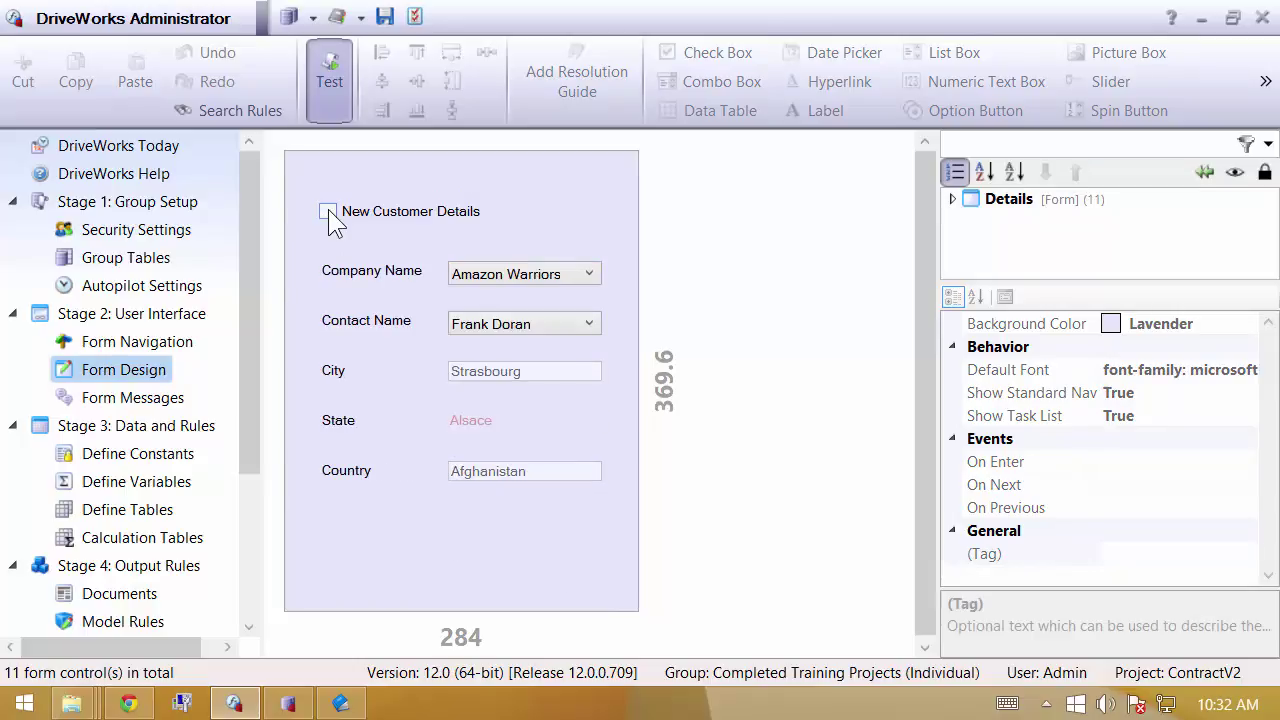
{"action": "left_click", "coordinate": [330, 215]}
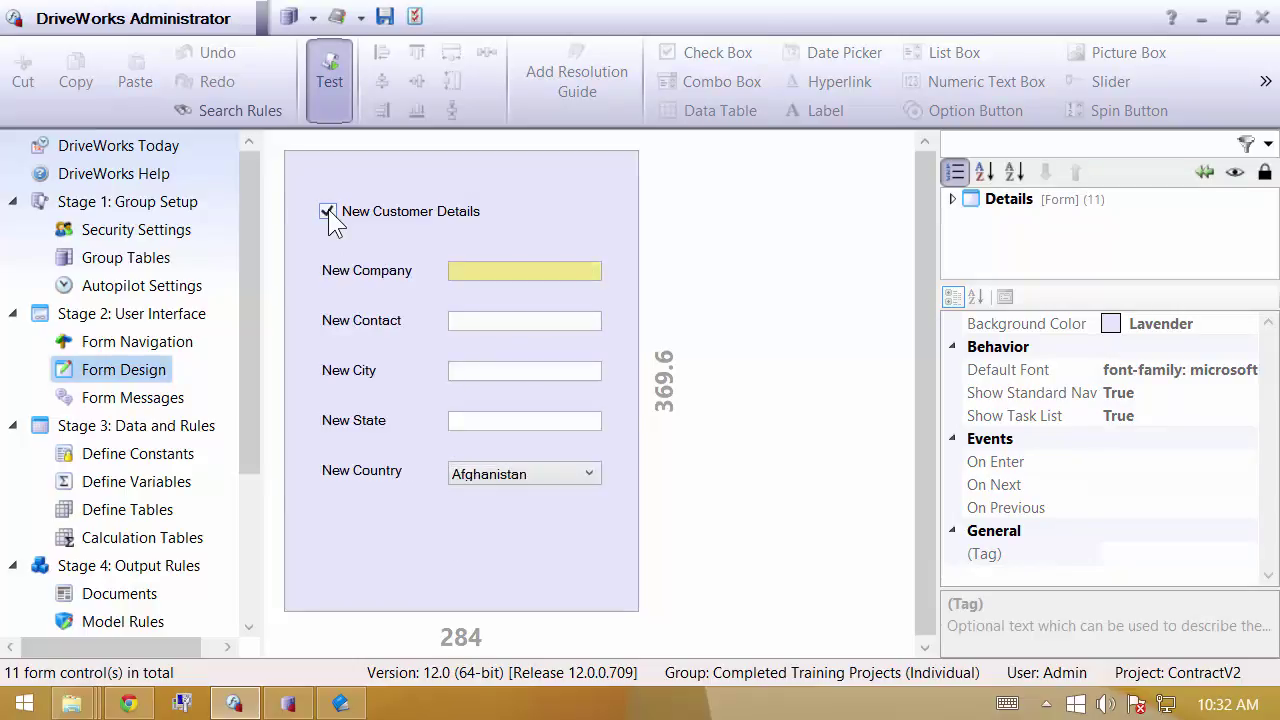
{"action": "left_click", "coordinate": [328, 213]}
{"action": "left_click", "coordinate": [330, 81]}
Select the NewCompany through NewCountry controls and drag them beside the existing customer fields
{"action": "left_click", "coordinate": [390, 278]}
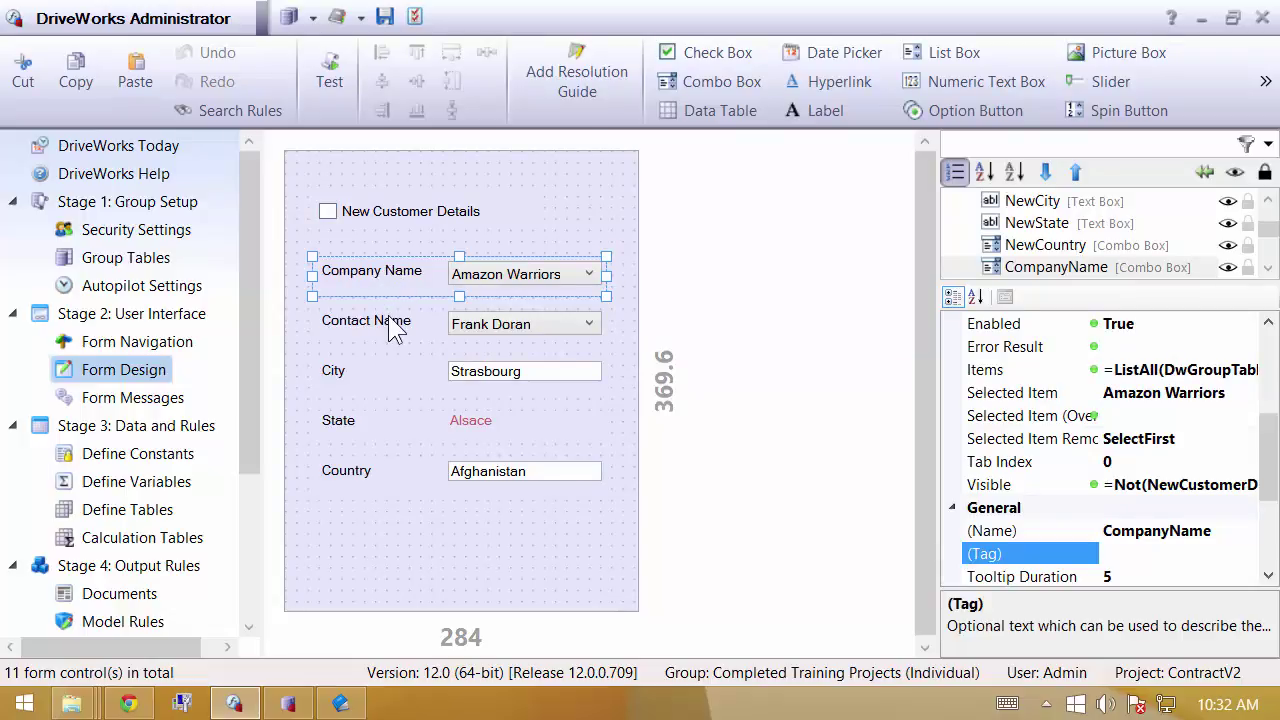
{"action": "left_click", "coordinate": [1045, 250]}
{"action": "scroll", "coordinate": [1045, 255], "scroll_direction": "up", "scroll_amount": 2}
{"action": "left_click", "coordinate": [1042, 220], "text": "shift"}
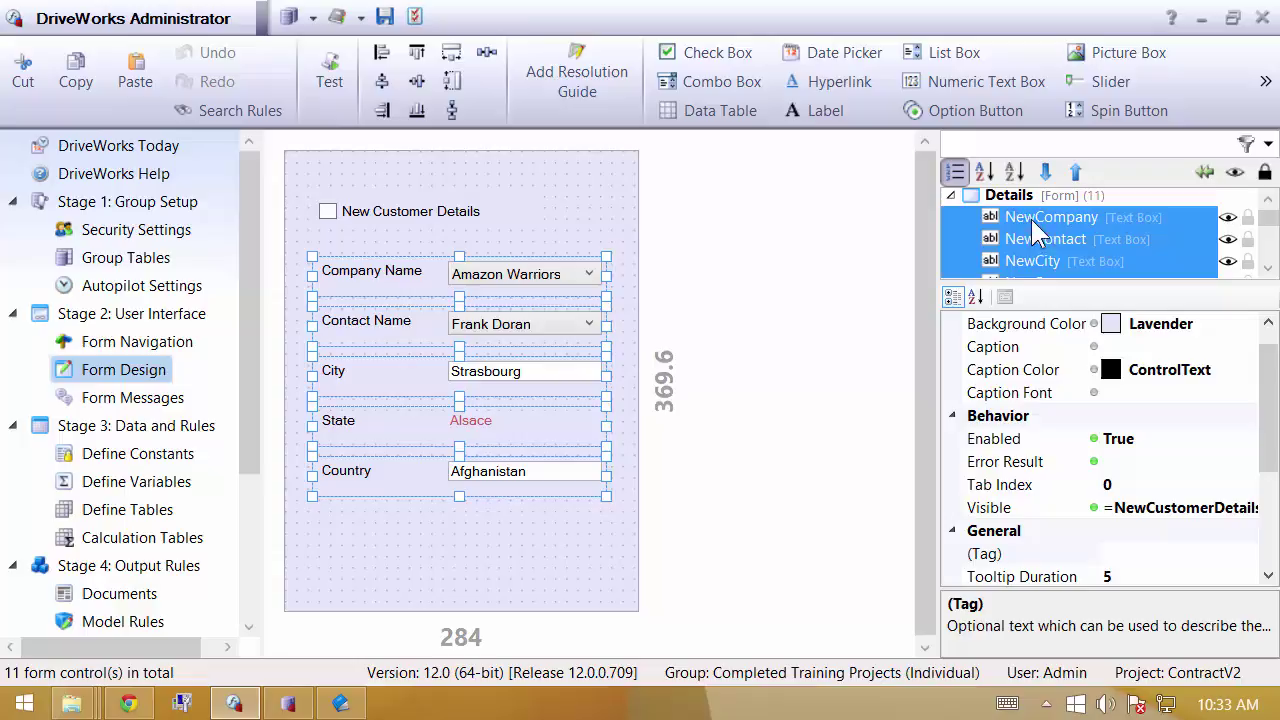
{"action": "left_click_drag", "start_coordinate": [522, 279], "coordinate": [768, 272]}
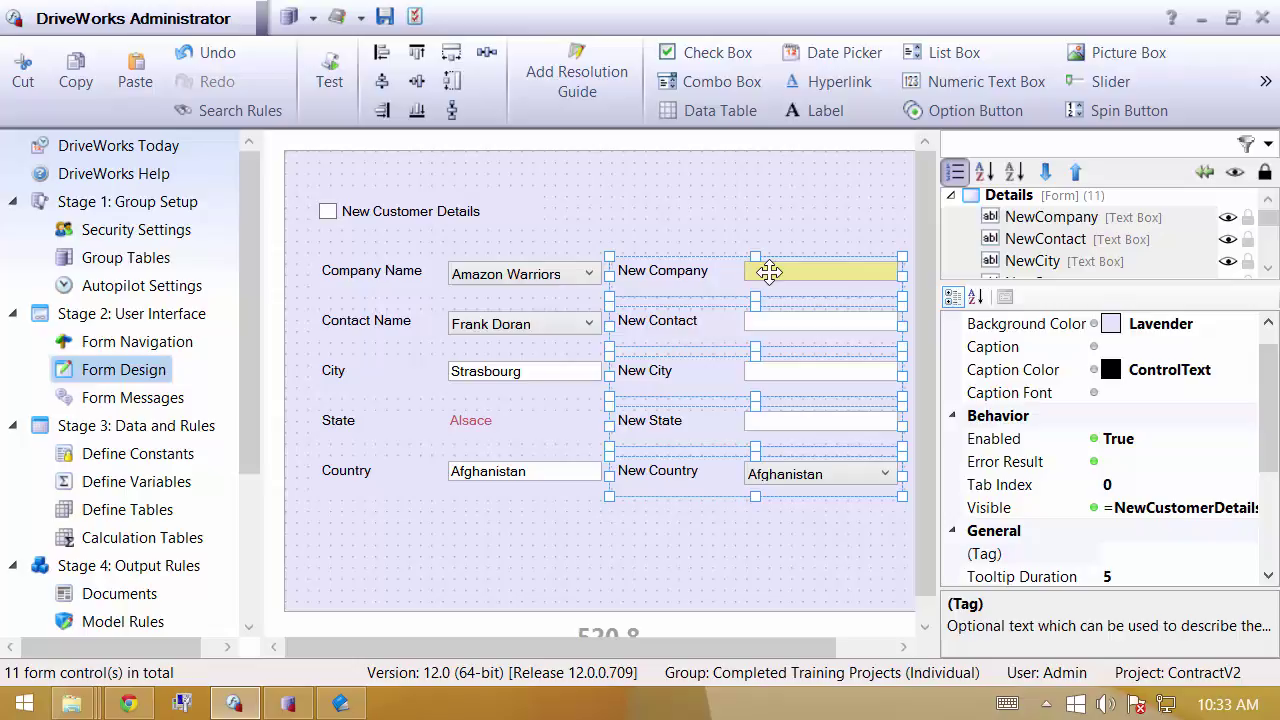
Add forms named New and Existing in Form Navigation, then reopen the Details form design
{"action": "left_click", "coordinate": [190, 348]}
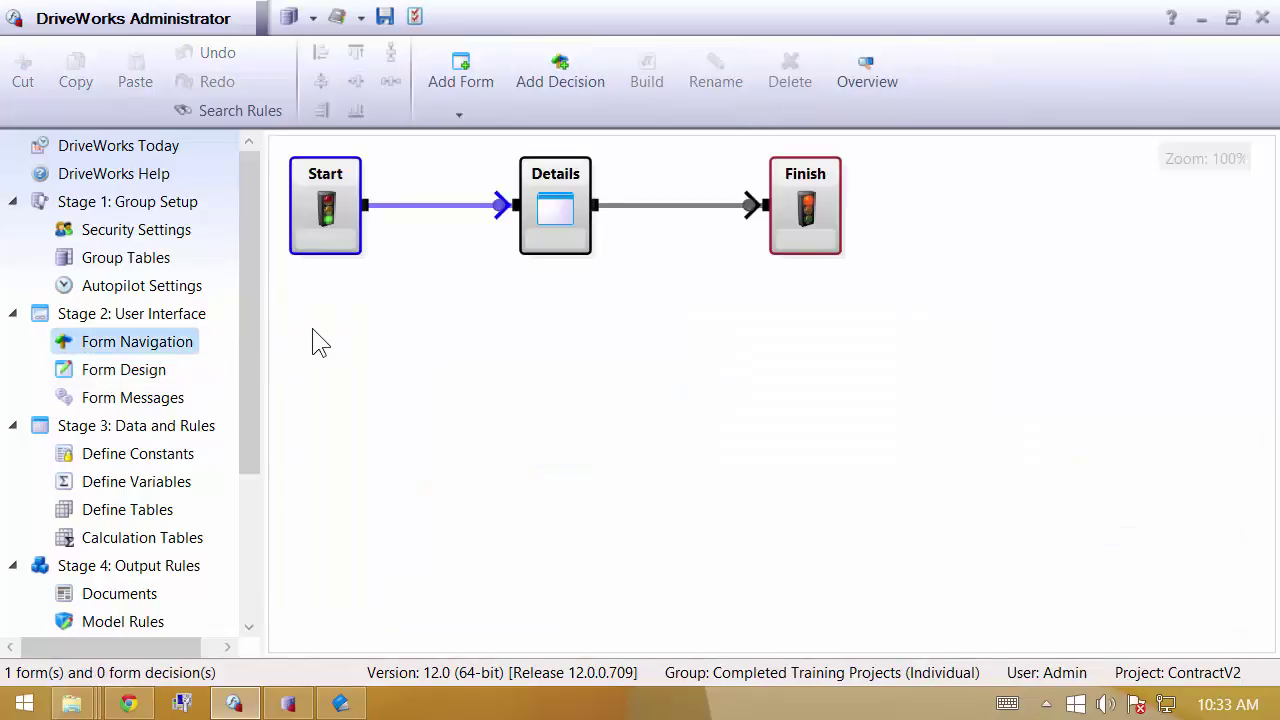
{"action": "left_click", "coordinate": [461, 80]}
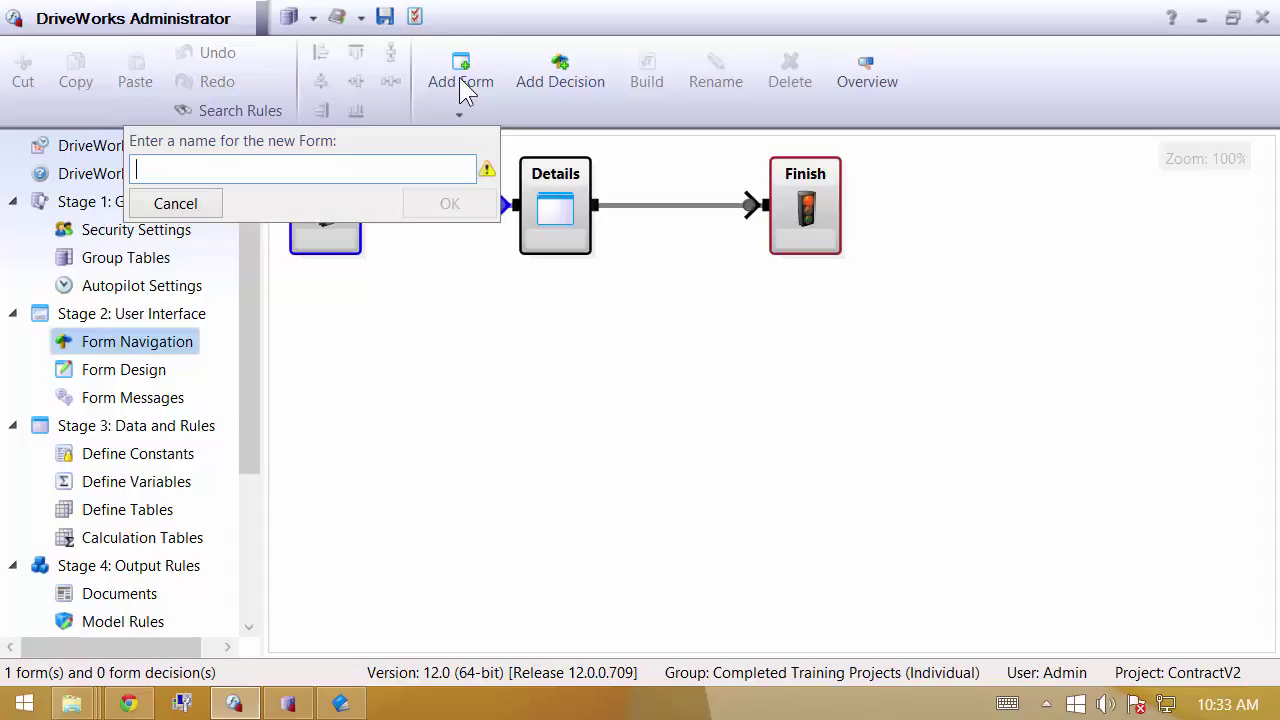
{"action": "type", "text": "New"}
{"action": "key", "text": "Return"}
{"action": "left_click", "coordinate": [461, 80]}
{"action": "type", "text": "Existing"}
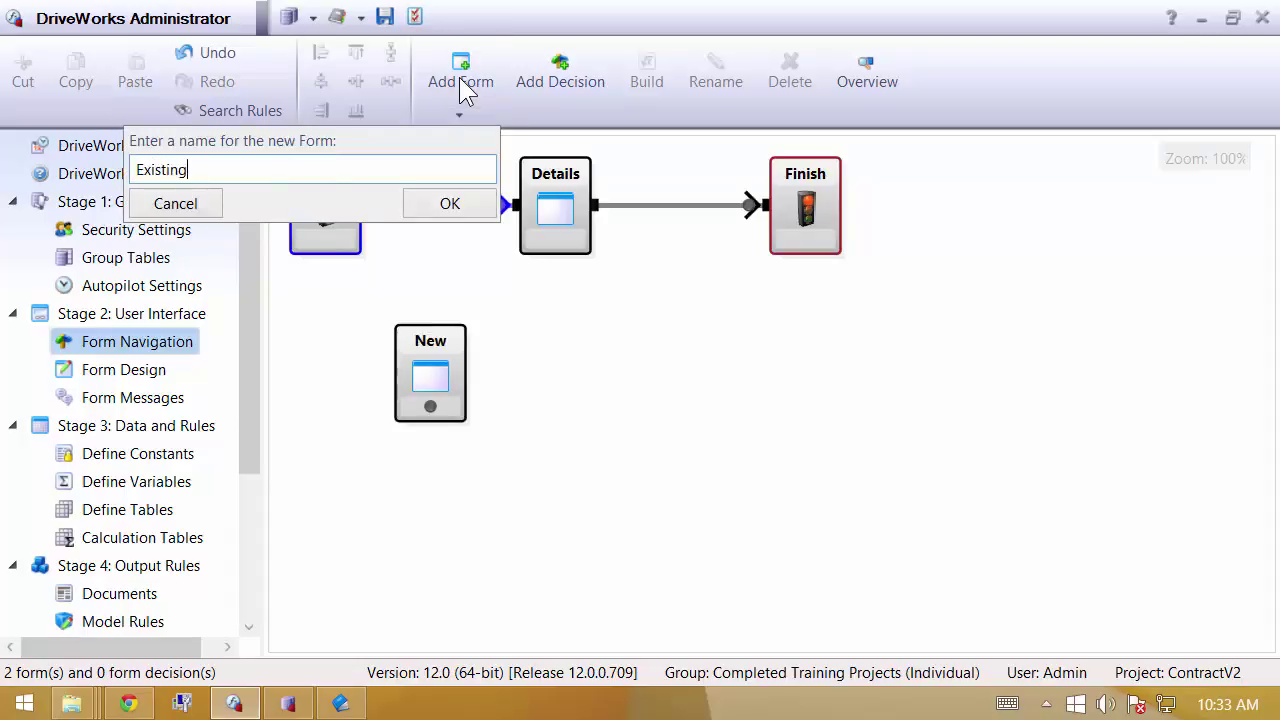
{"action": "key", "text": "Return"}
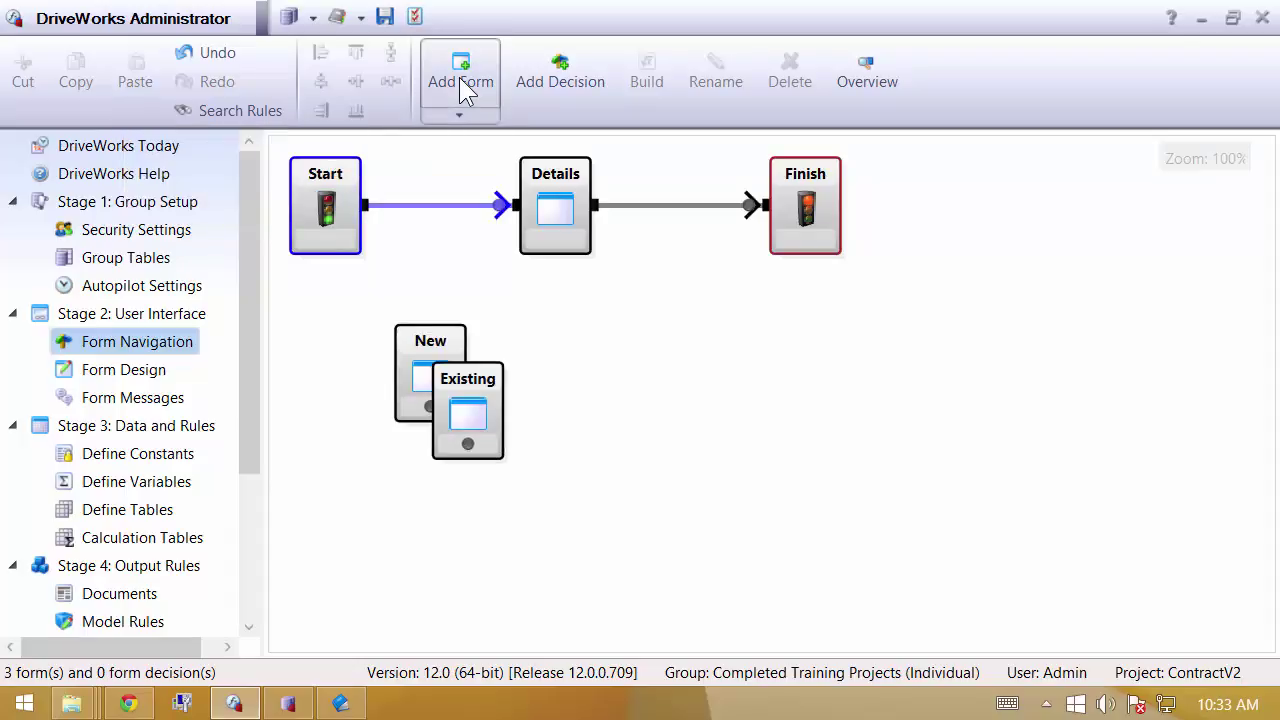
{"action": "double_click", "coordinate": [537, 184]}
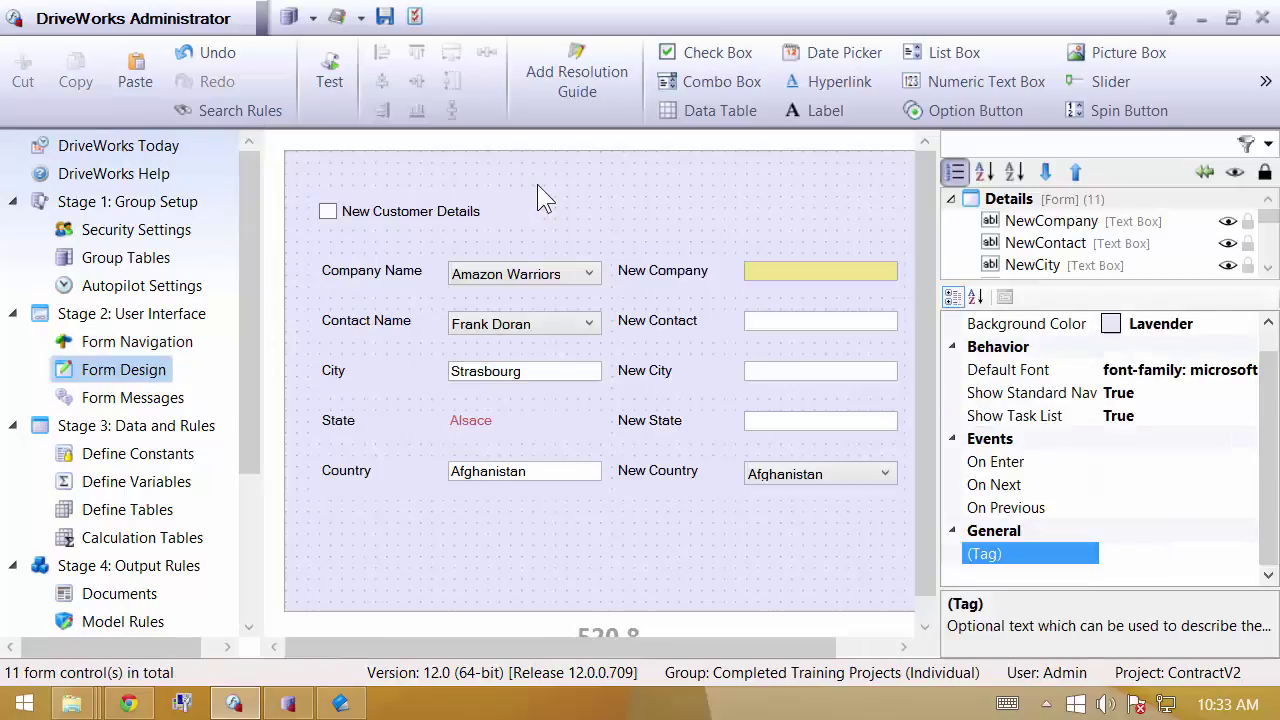
Cut the Company Name–Country fields from Details and paste them at the Existing form's top-left
{"action": "left_click_drag", "start_coordinate": [645, 541], "coordinate": [289, 269]}
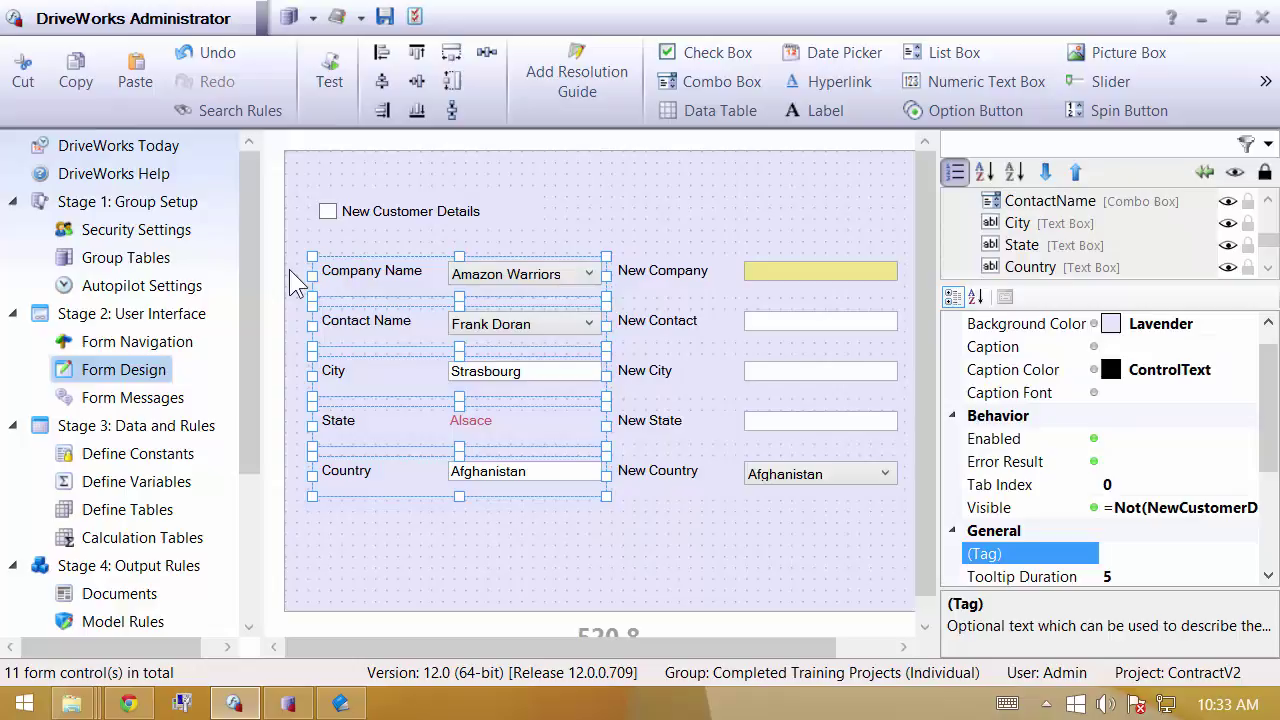
{"action": "left_click", "coordinate": [23, 92]}
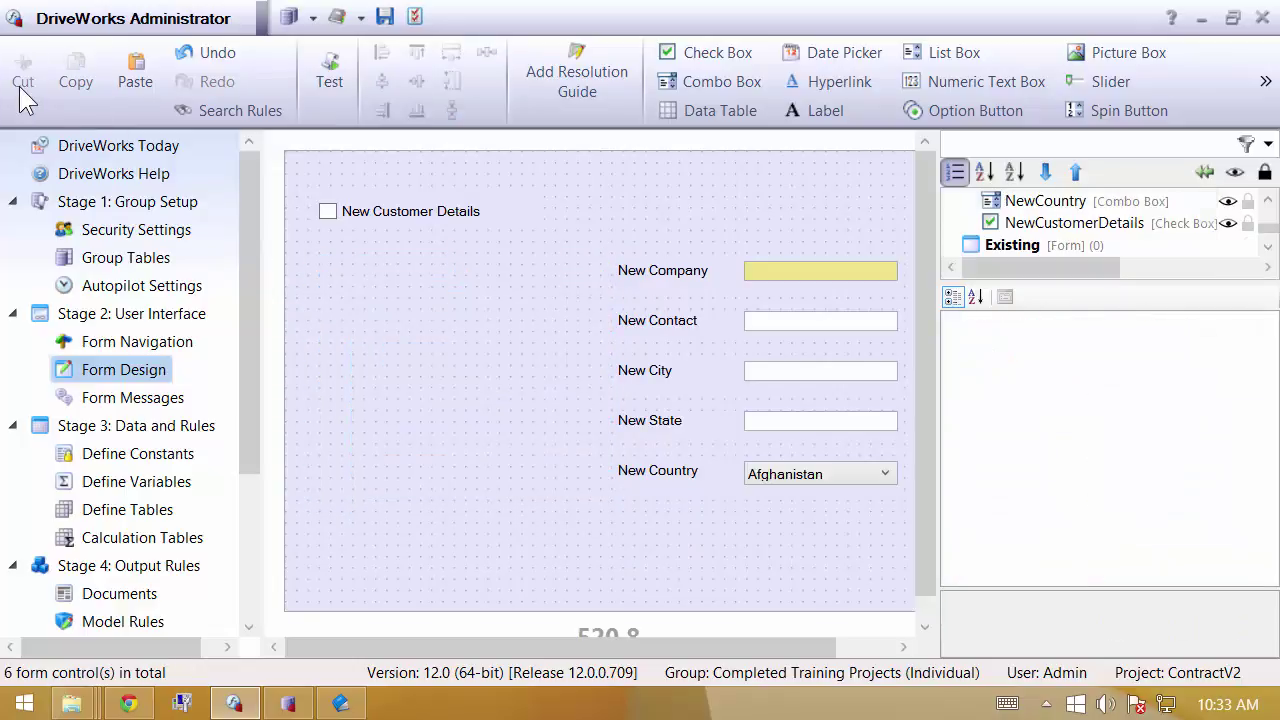
{"action": "left_click", "coordinate": [1205, 172]}
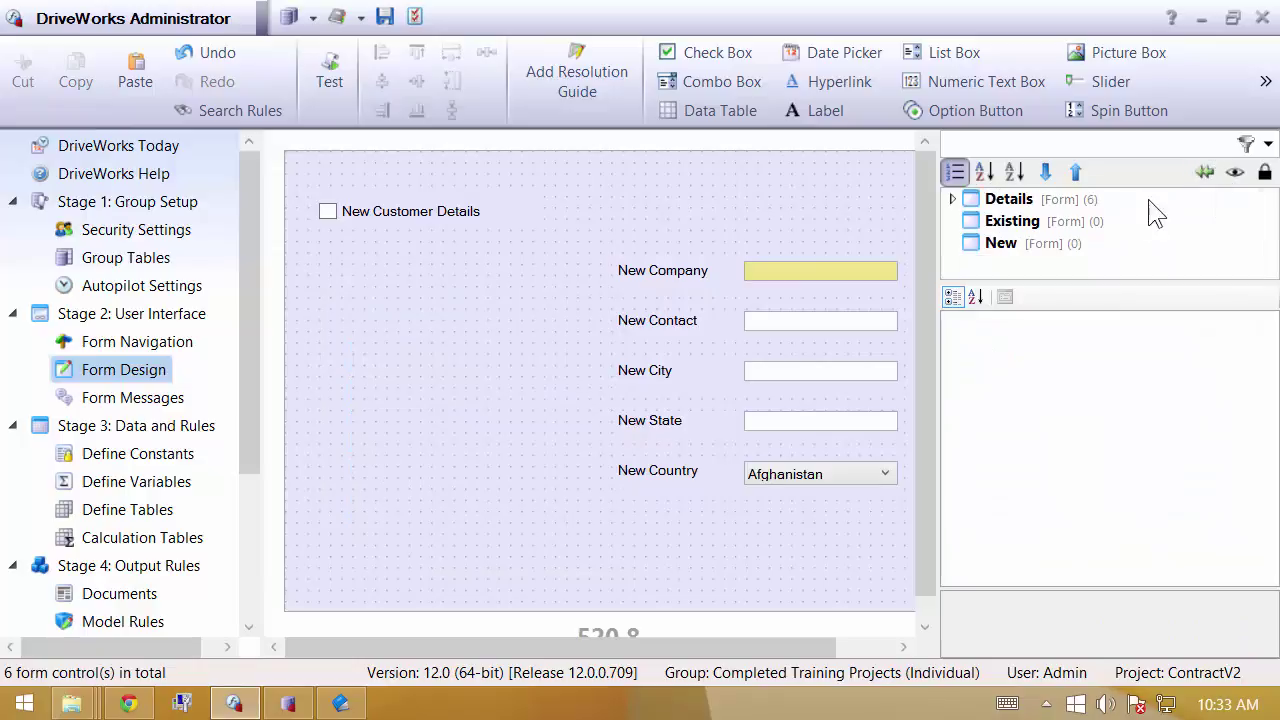
{"action": "left_click", "coordinate": [1010, 242]}
{"action": "left_click", "coordinate": [1010, 225]}
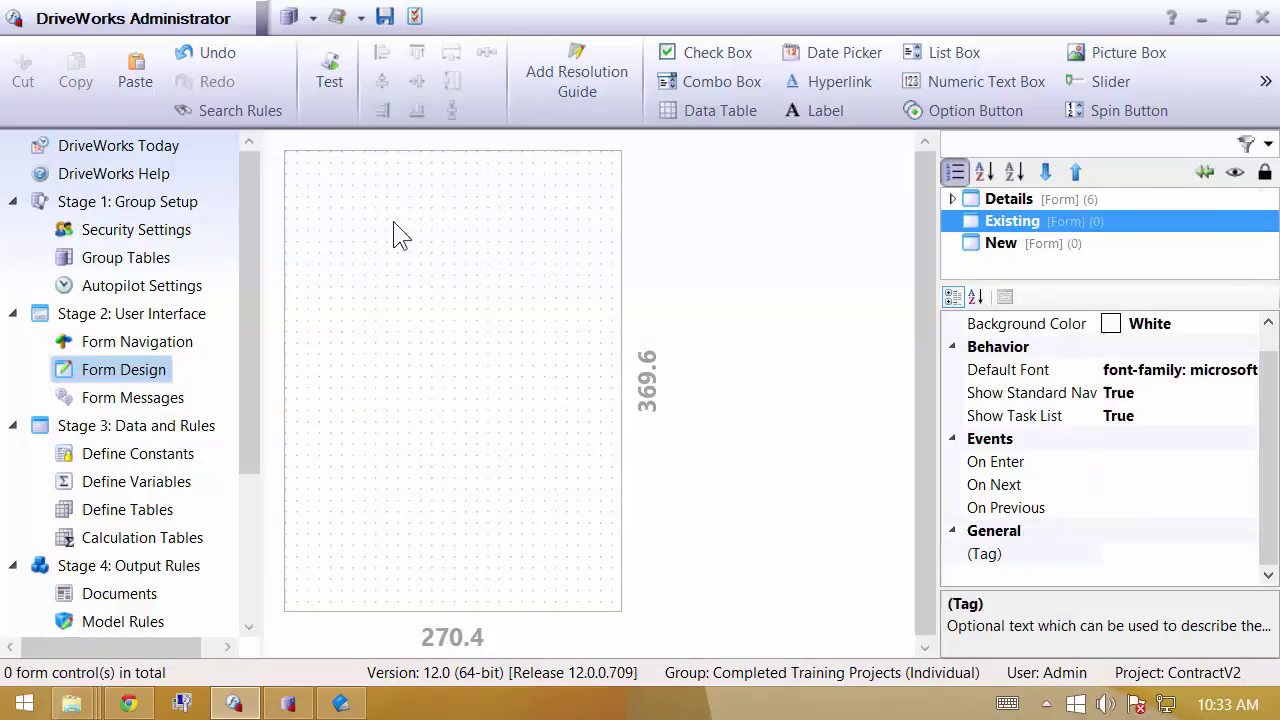
{"action": "left_click", "coordinate": [141, 83]}
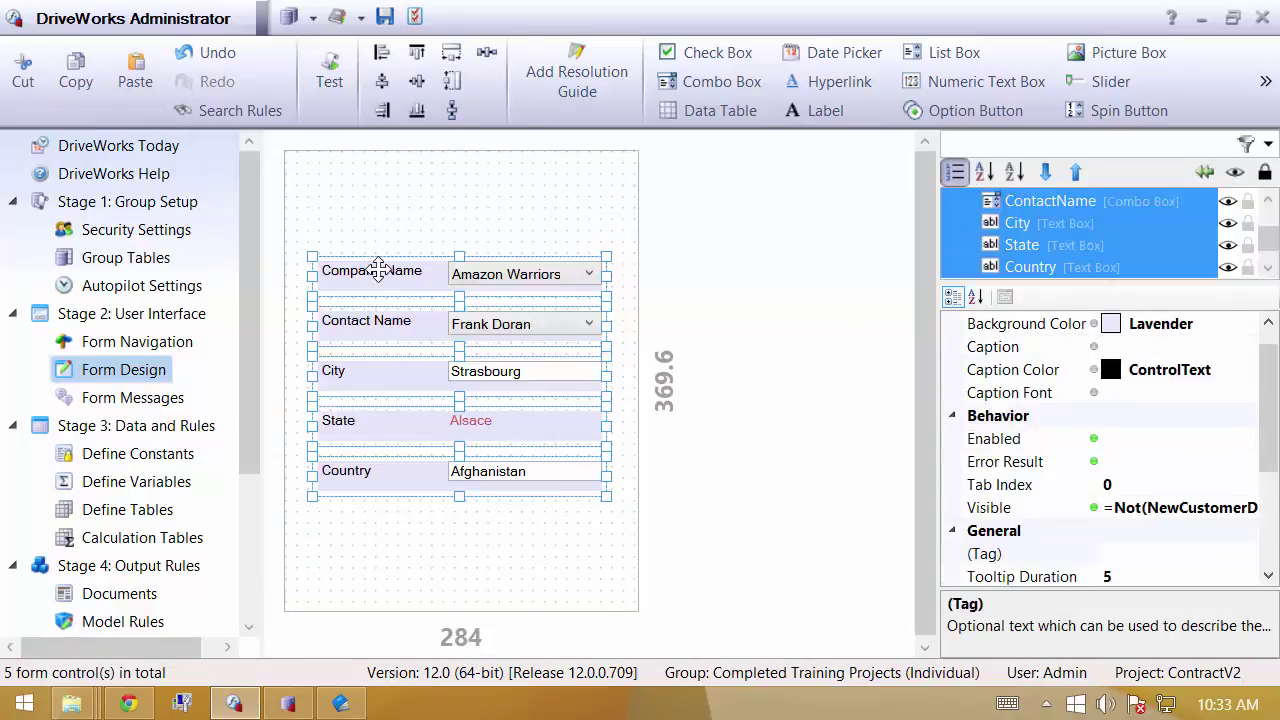
{"action": "left_click", "coordinate": [378, 218]}
{"action": "left_click_drag", "start_coordinate": [378, 218], "coordinate": [357, 176]}
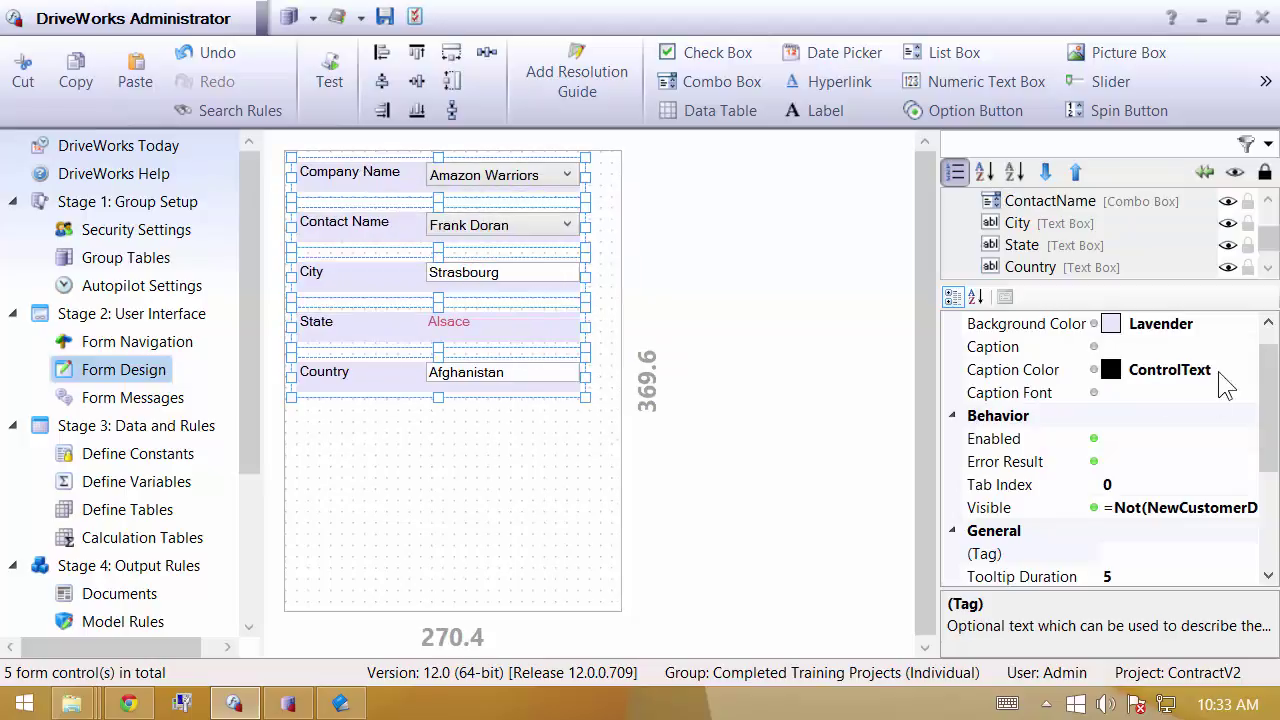
Set Background Color to Transparent for the pasted fields and the Existing form
{"action": "left_click", "coordinate": [1248, 322]}
{"action": "left_click", "coordinate": [1247, 323]}
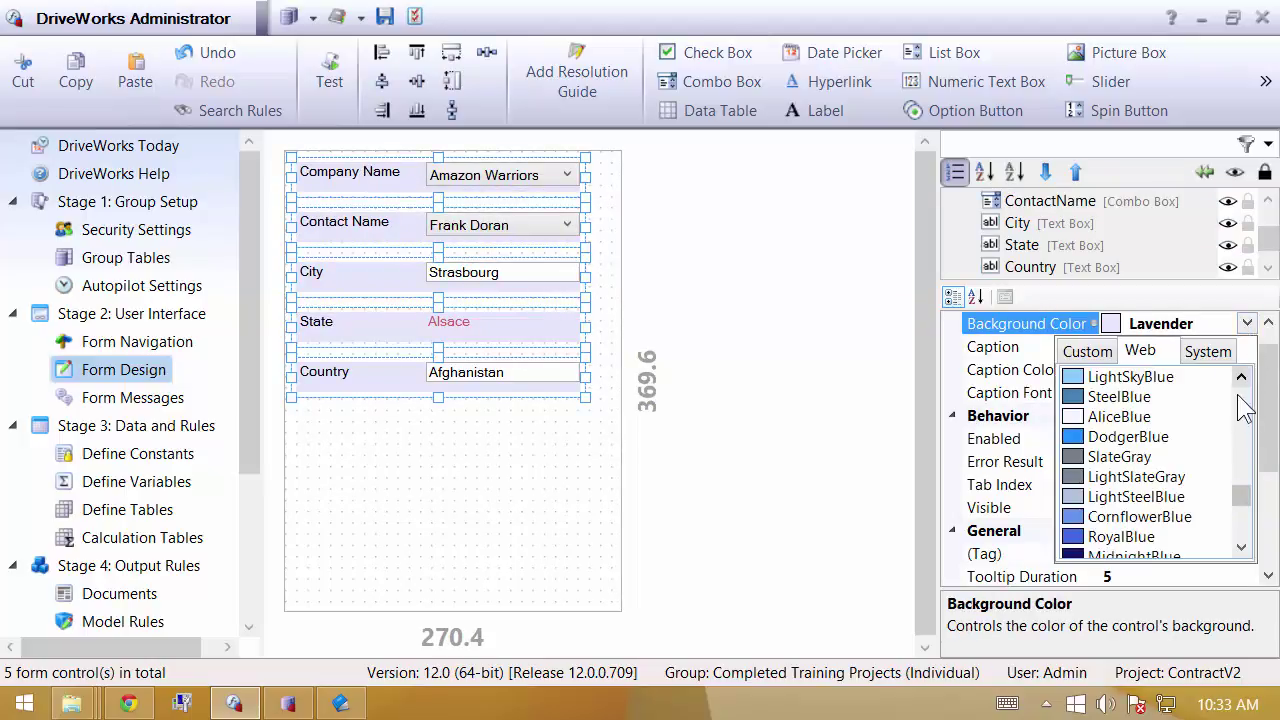
{"action": "left_click_drag", "start_coordinate": [1250, 500], "coordinate": [1243, 385]}
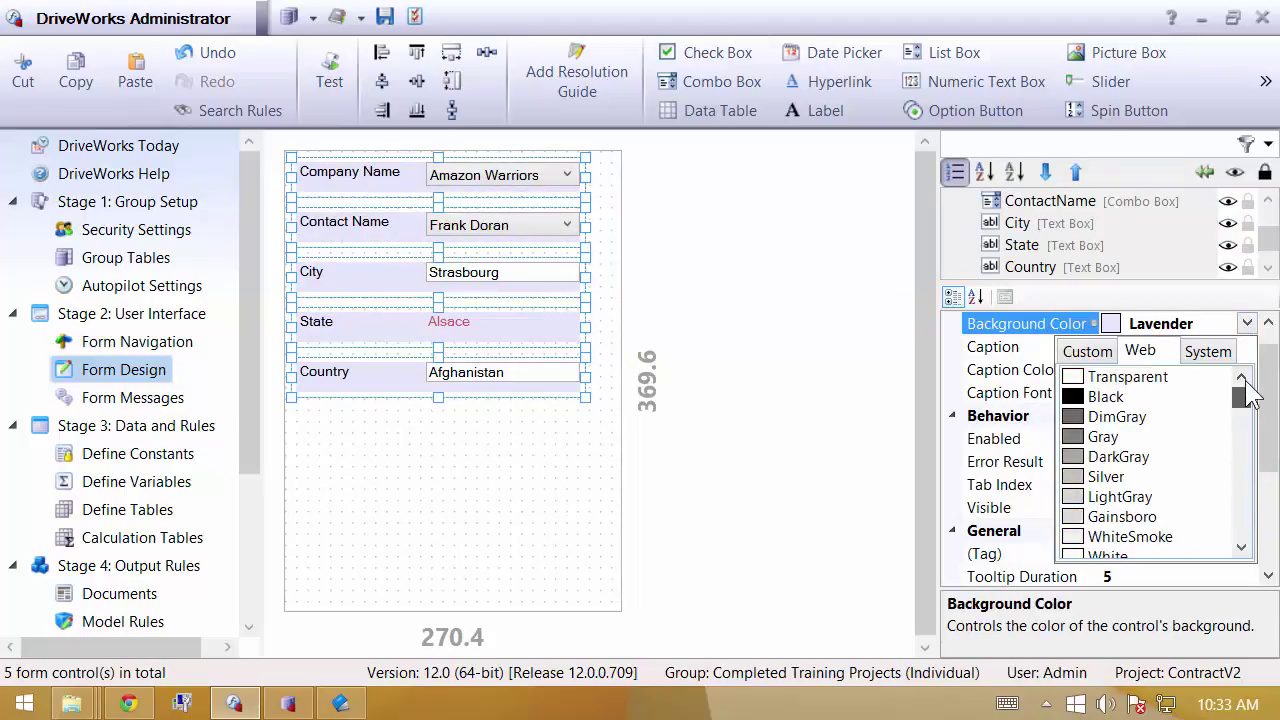
{"action": "left_click", "coordinate": [1150, 382]}
{"action": "left_click", "coordinate": [500, 523]}
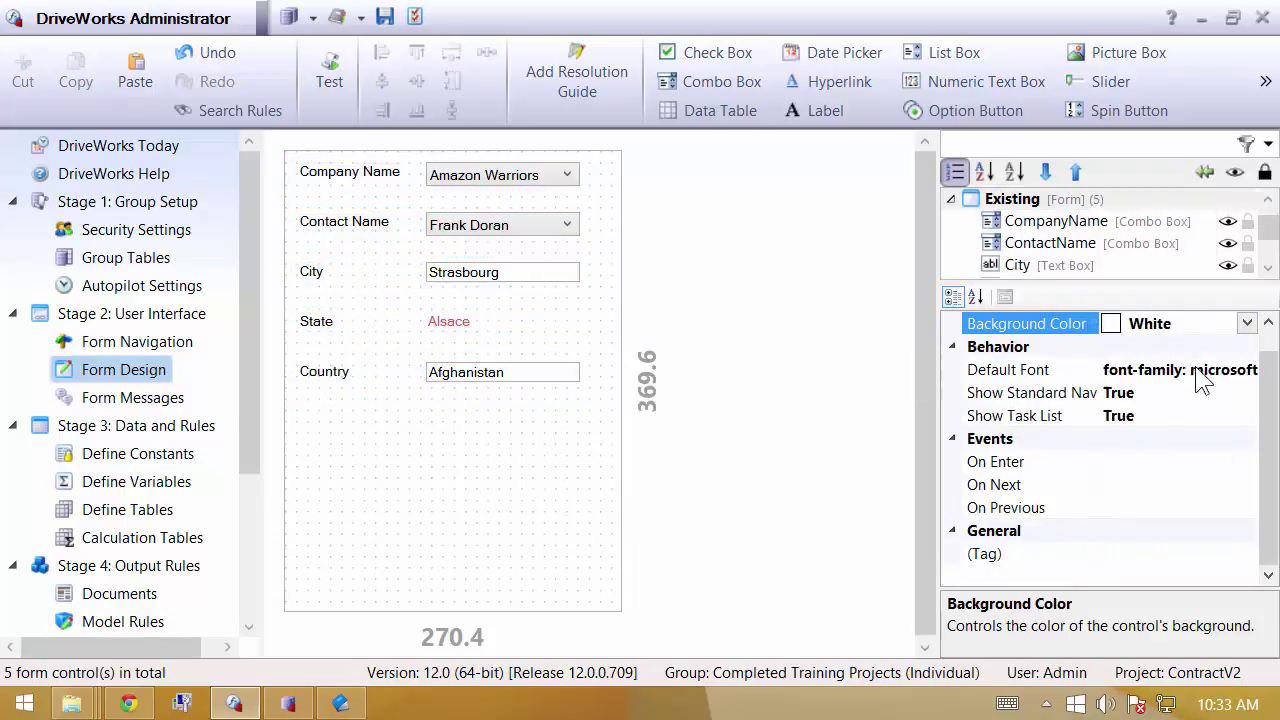
{"action": "left_click", "coordinate": [1247, 323]}
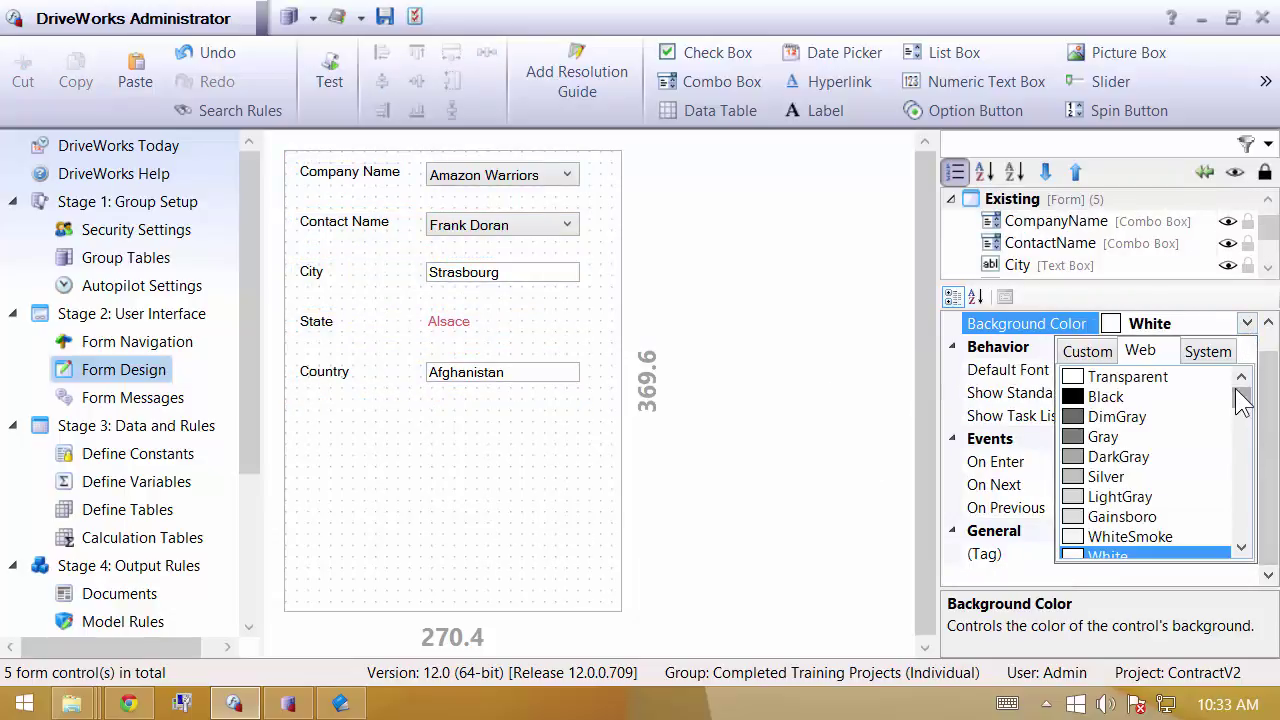
{"action": "left_click", "coordinate": [1150, 380]}
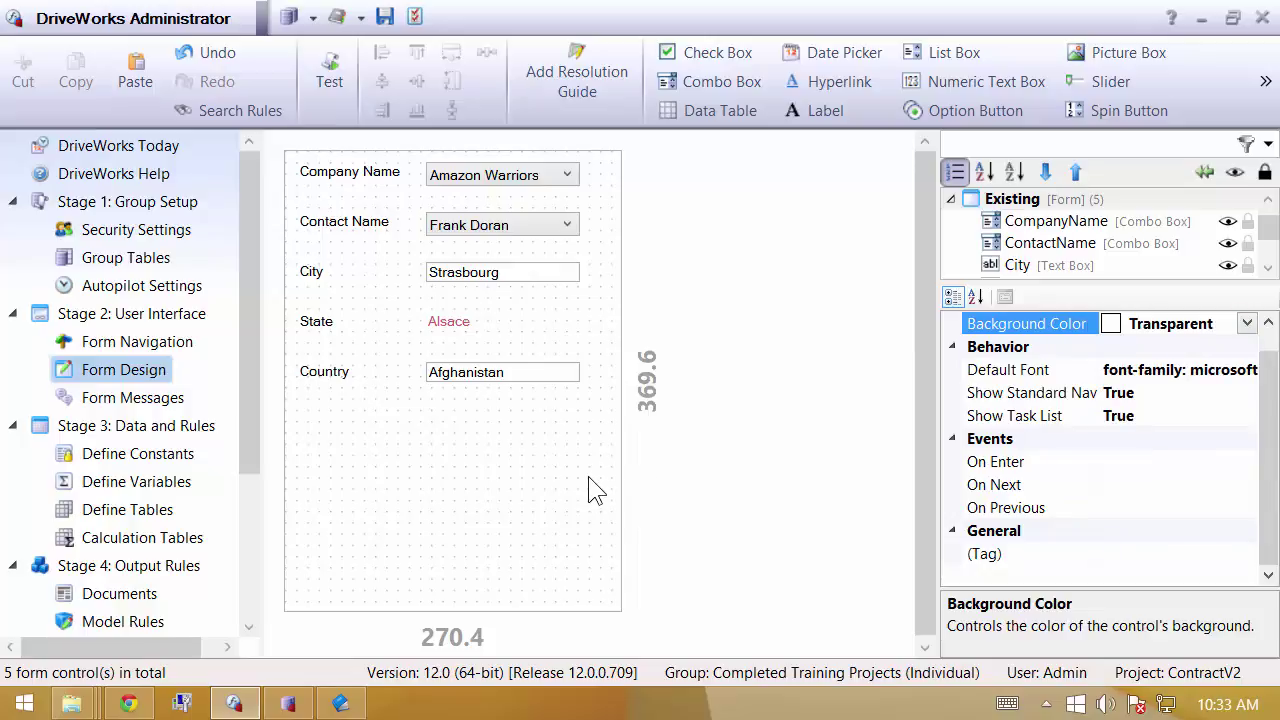
Return to the Details form and select the five new-customer fields
{"action": "left_click", "coordinate": [1205, 172]}
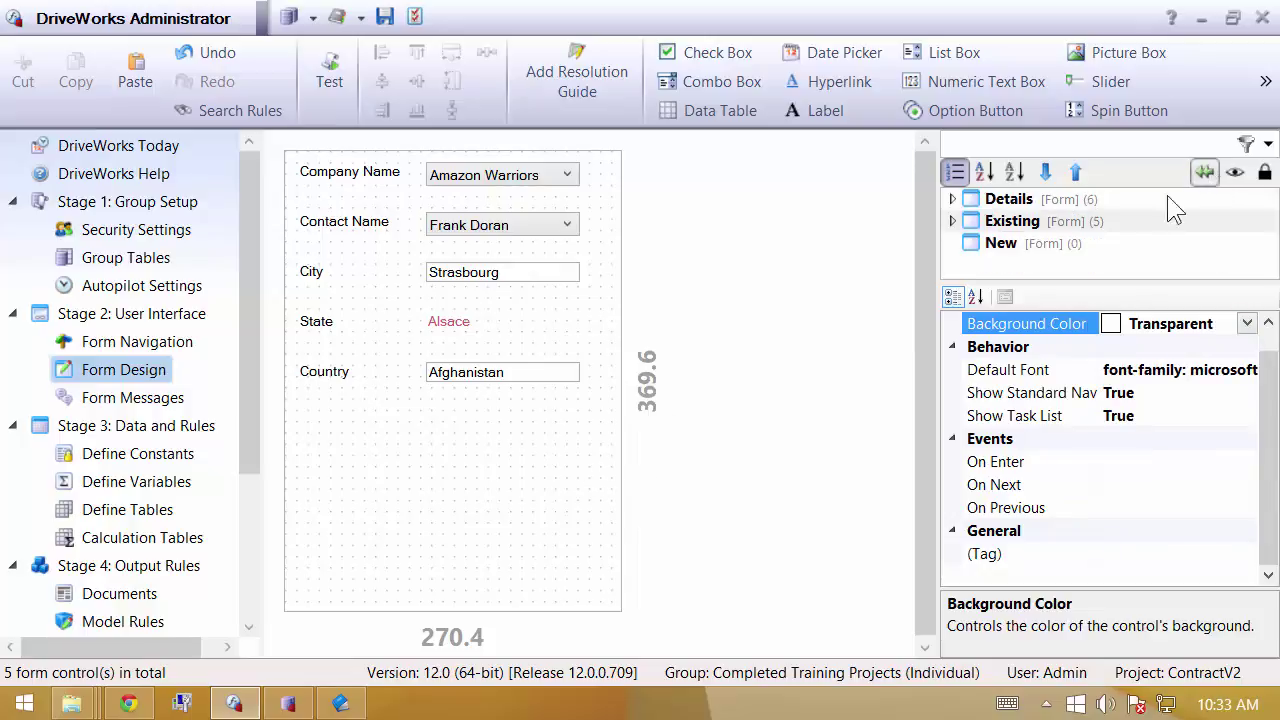
{"action": "left_click", "coordinate": [1005, 221]}
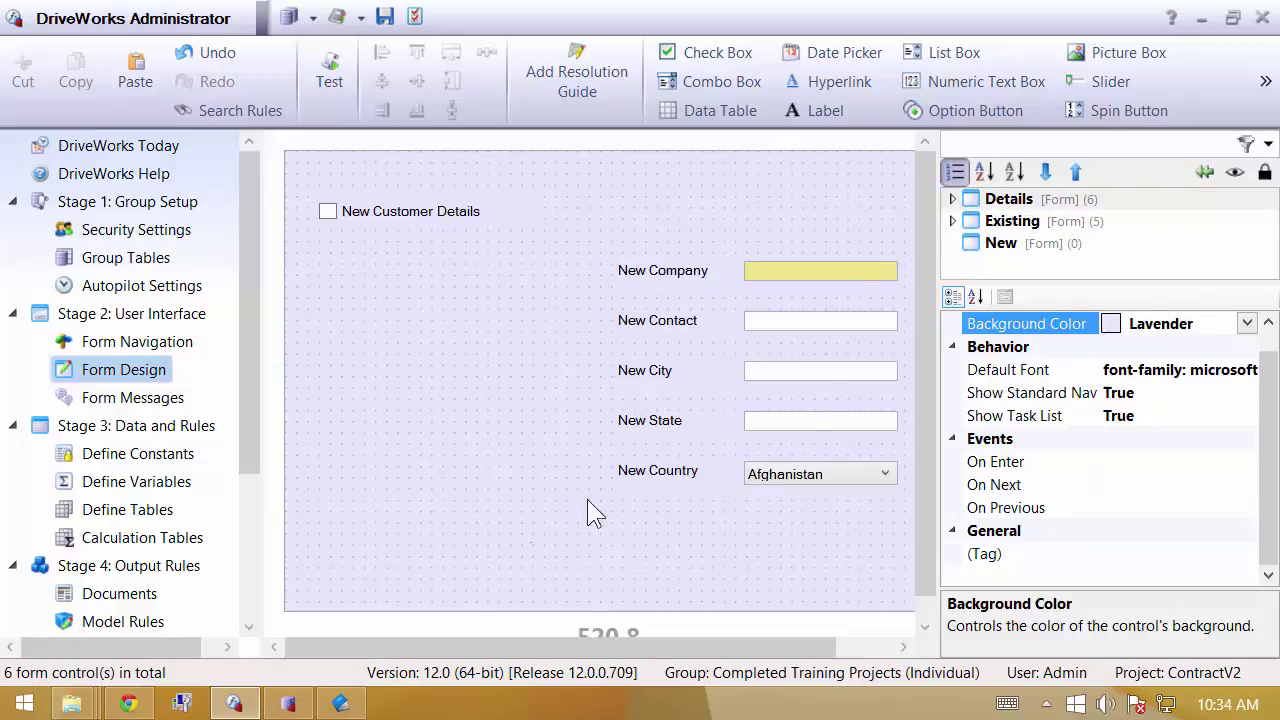
{"action": "left_click_drag", "start_coordinate": [540, 540], "coordinate": [912, 222]}
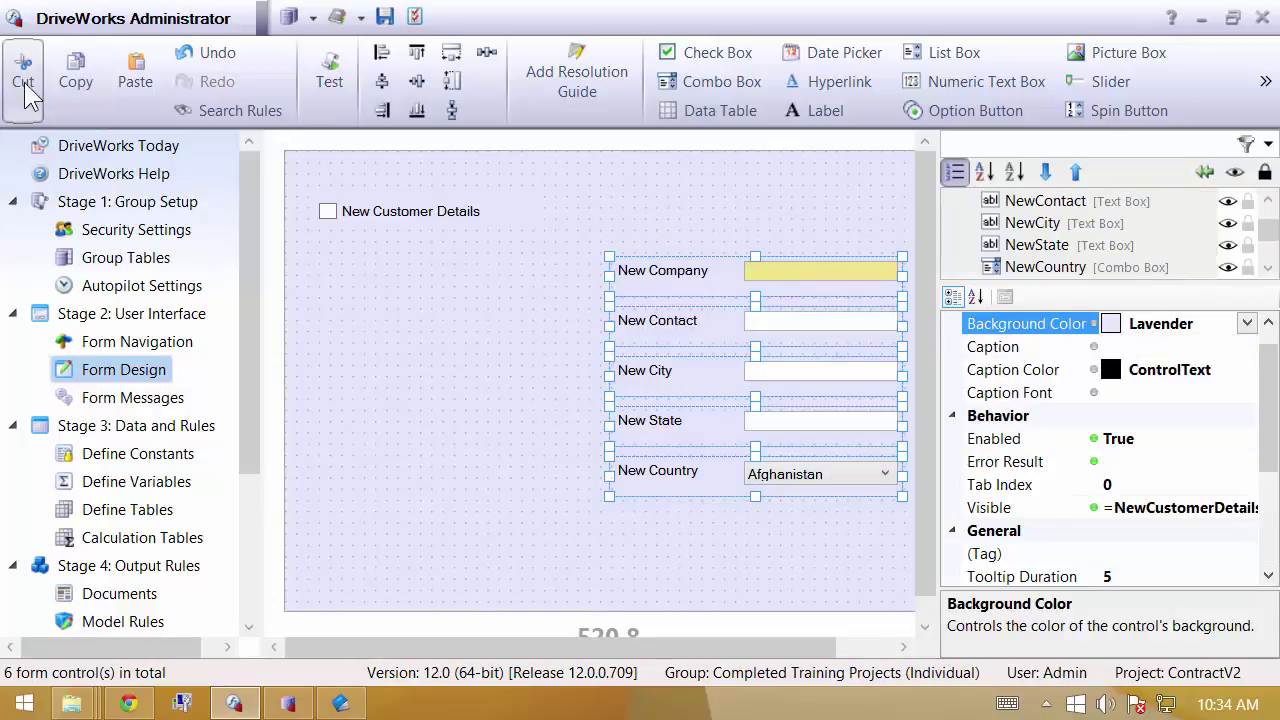
Cut the New Company–New Country fields and paste them at the New form's top-left
{"action": "left_click", "coordinate": [23, 85]}
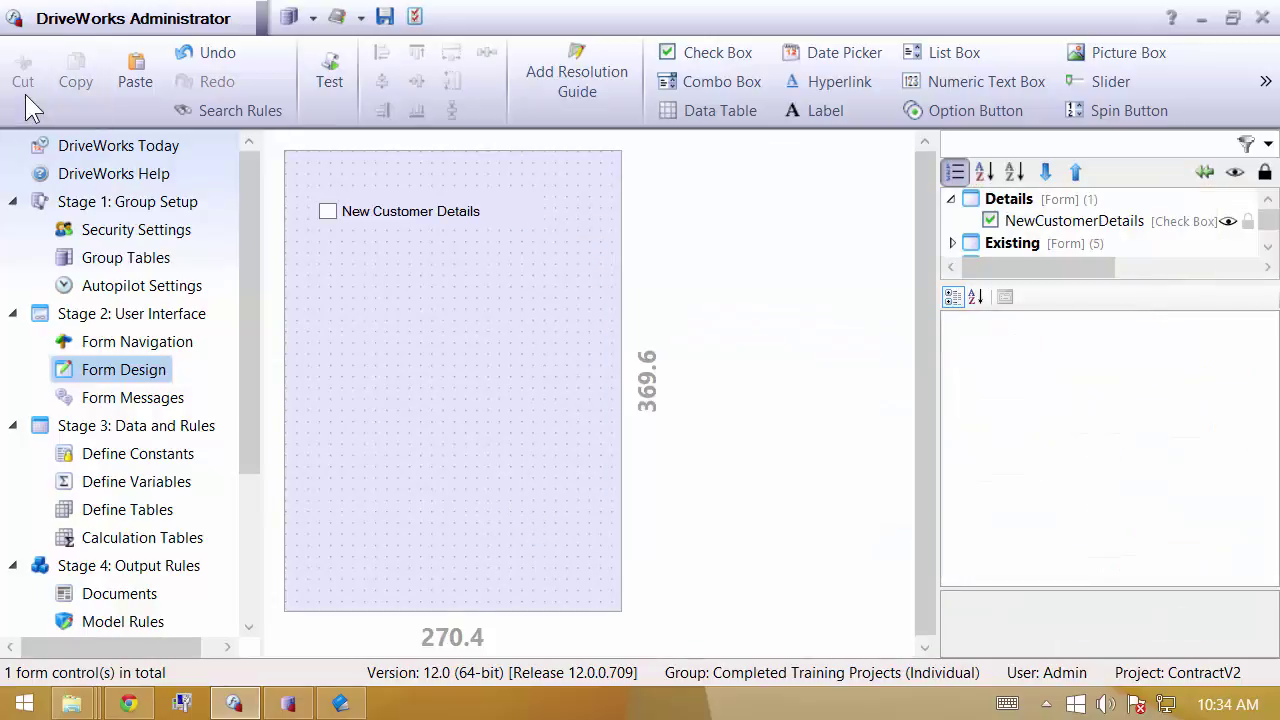
{"action": "left_click", "coordinate": [952, 200]}
{"action": "left_click", "coordinate": [1000, 244]}
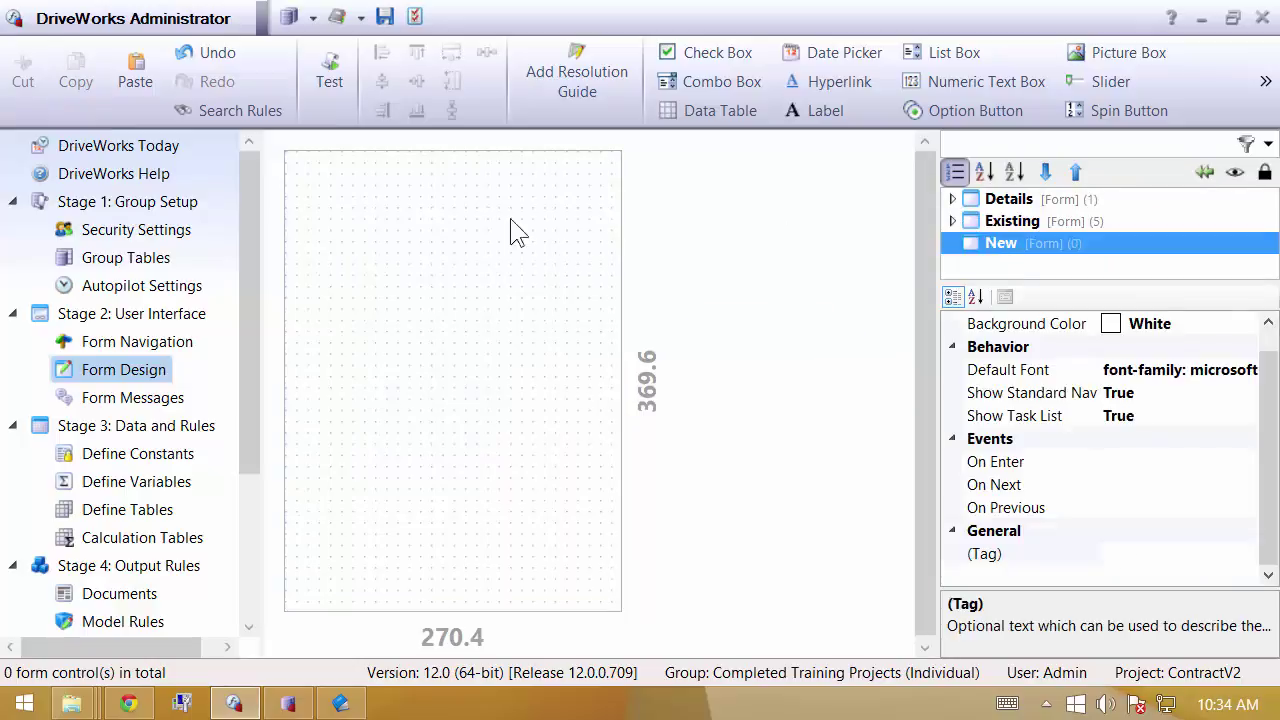
{"action": "left_click", "coordinate": [137, 72]}
{"action": "left_click", "coordinate": [710, 278]}
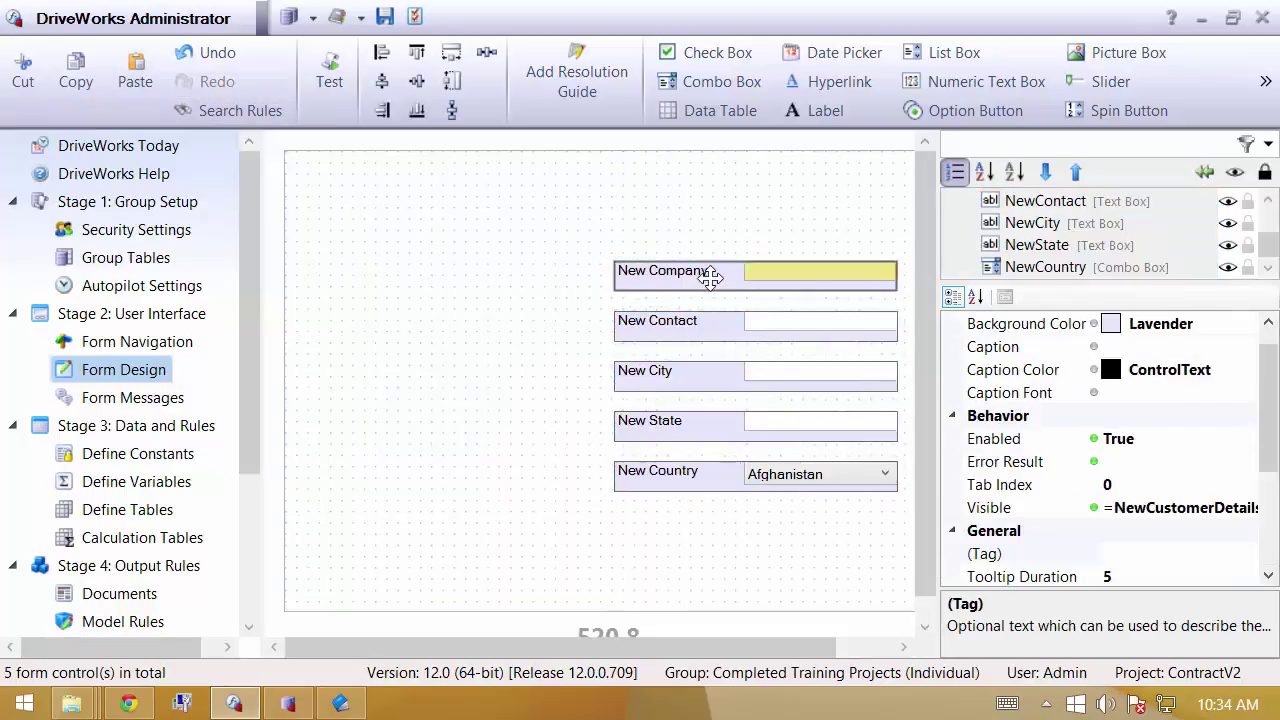
{"action": "left_click_drag", "start_coordinate": [710, 278], "coordinate": [449, 194]}
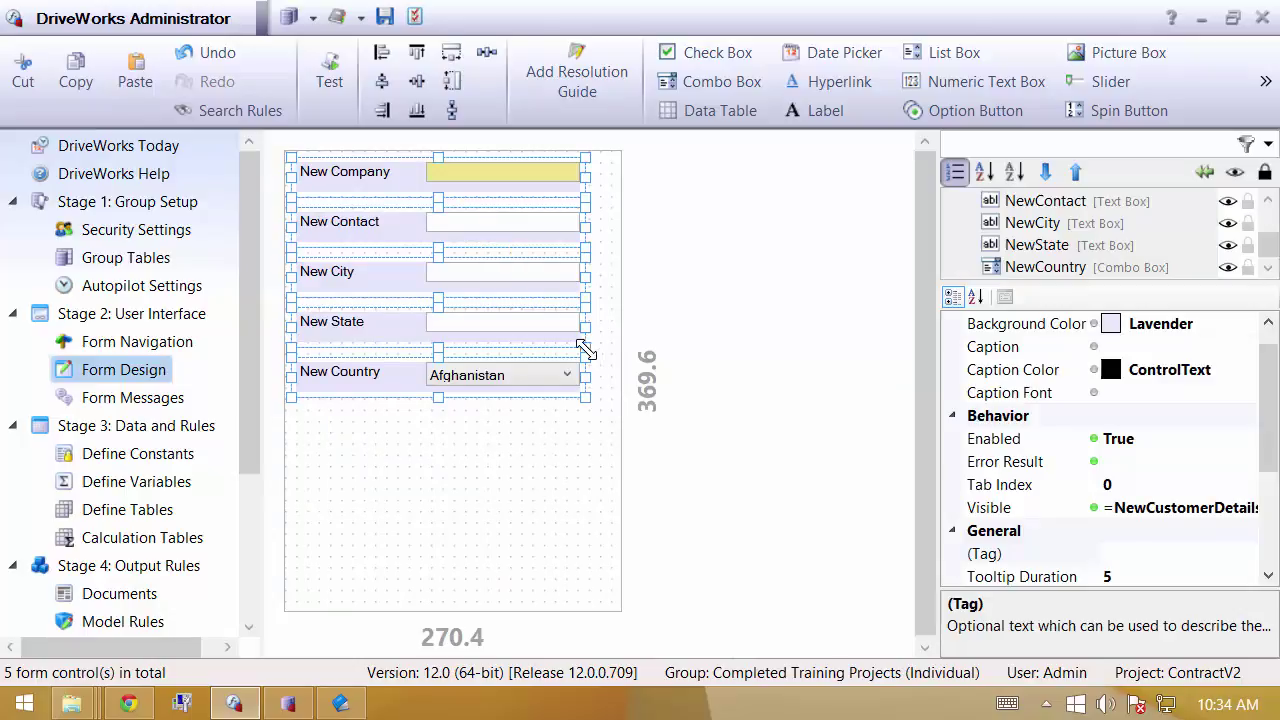
Set Background Color to Transparent for the fields and New form, then return to Details
{"action": "left_click", "coordinate": [1232, 325]}
{"action": "left_click", "coordinate": [1247, 324]}
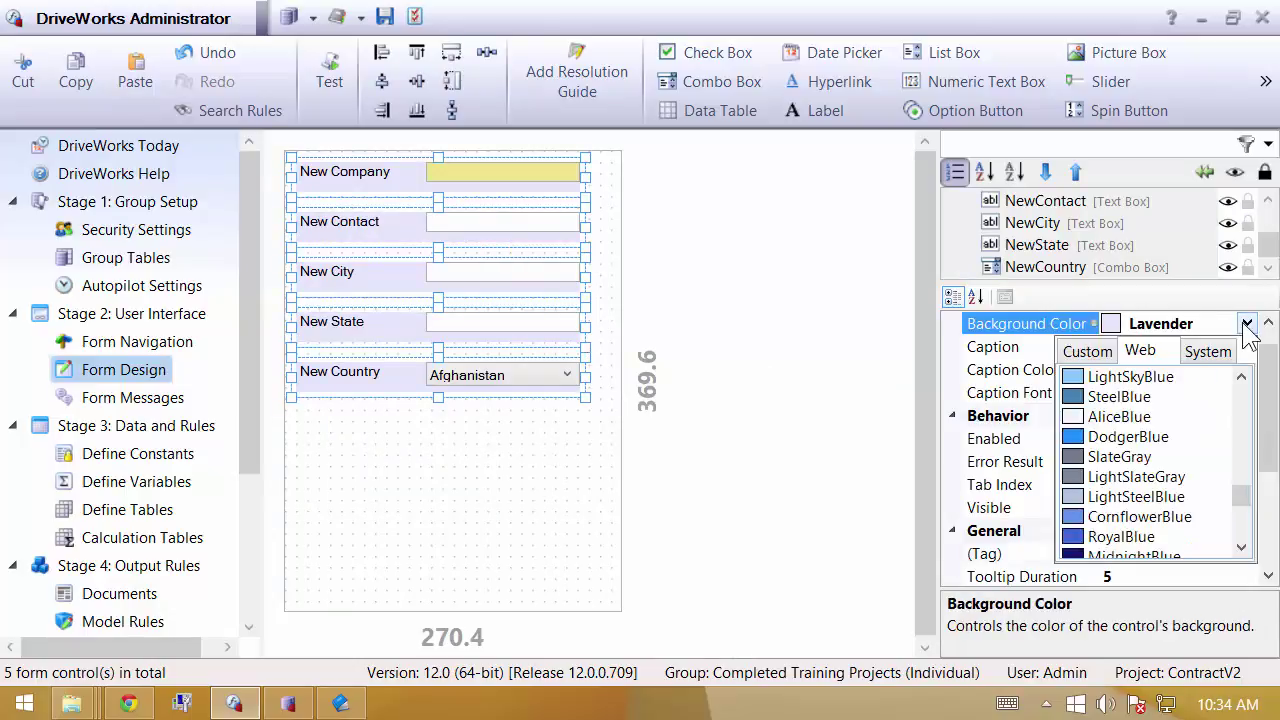
{"action": "left_click_drag", "start_coordinate": [1241, 491], "coordinate": [1241, 390]}
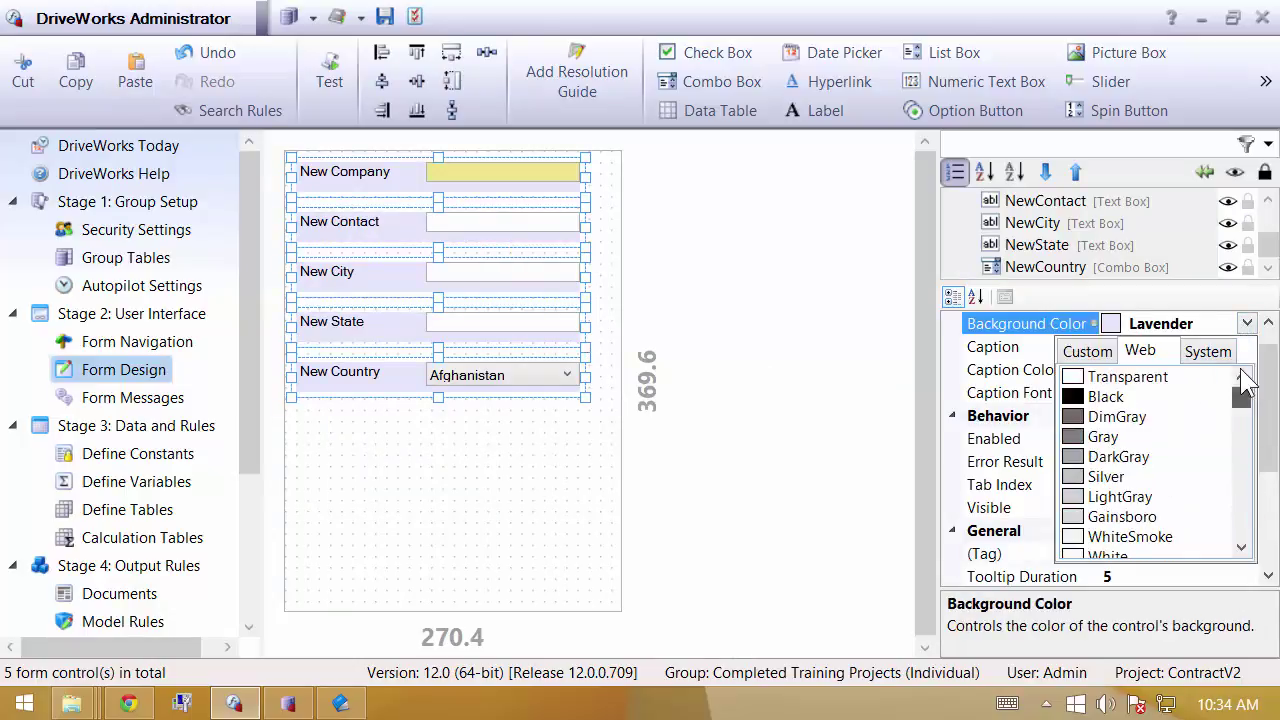
{"action": "left_click", "coordinate": [1165, 380]}
{"action": "left_click", "coordinate": [485, 458]}
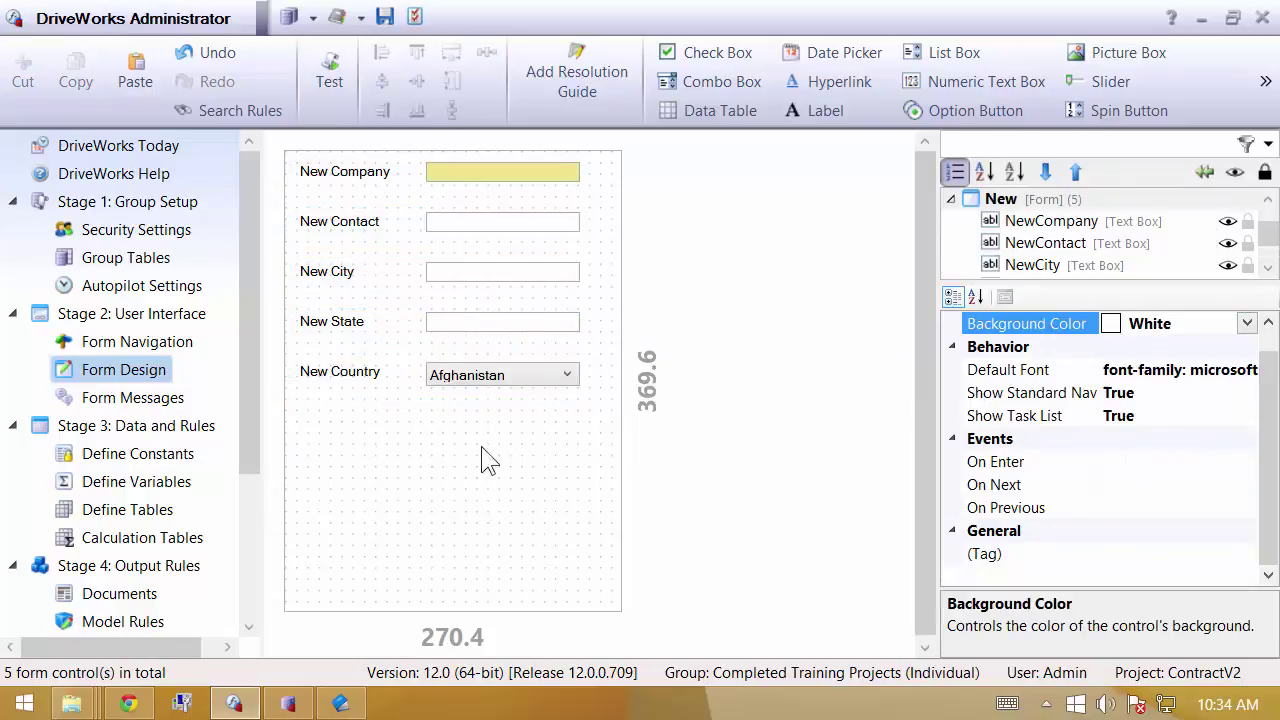
{"action": "left_click", "coordinate": [1247, 324]}
{"action": "left_click", "coordinate": [1183, 378]}
{"action": "left_click", "coordinate": [1205, 172]}
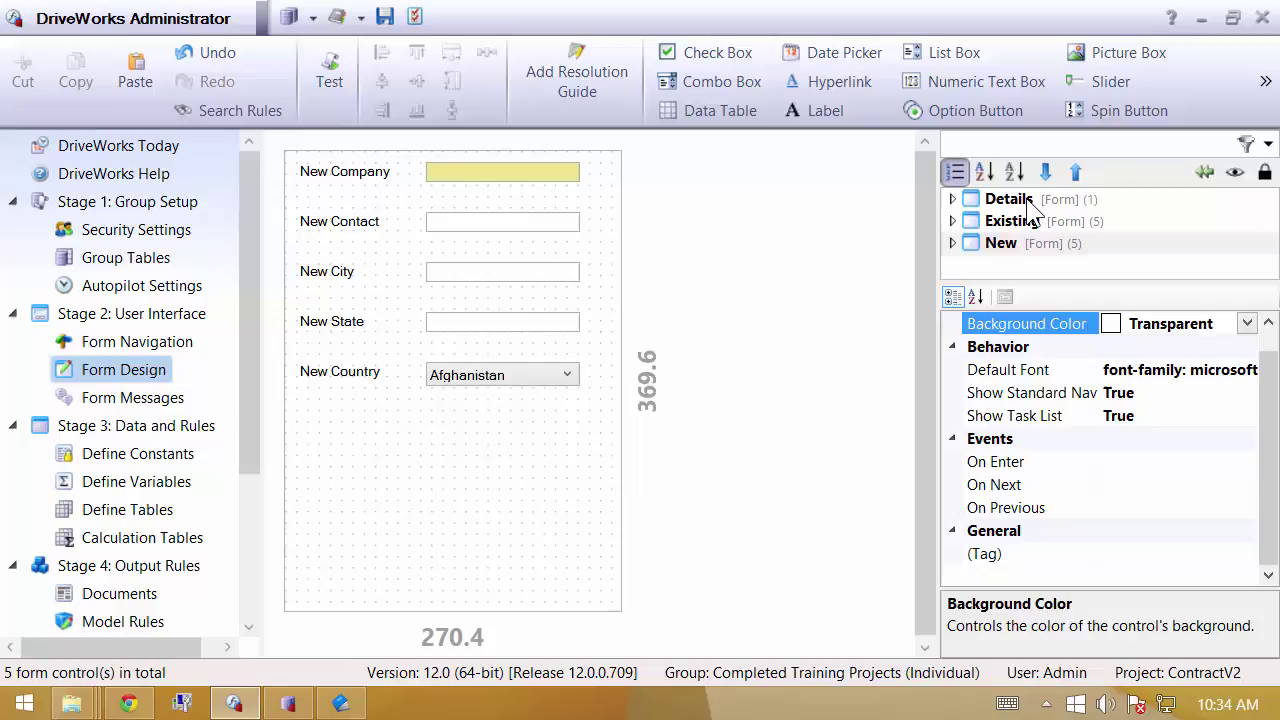
{"action": "left_click", "coordinate": [1010, 200]}
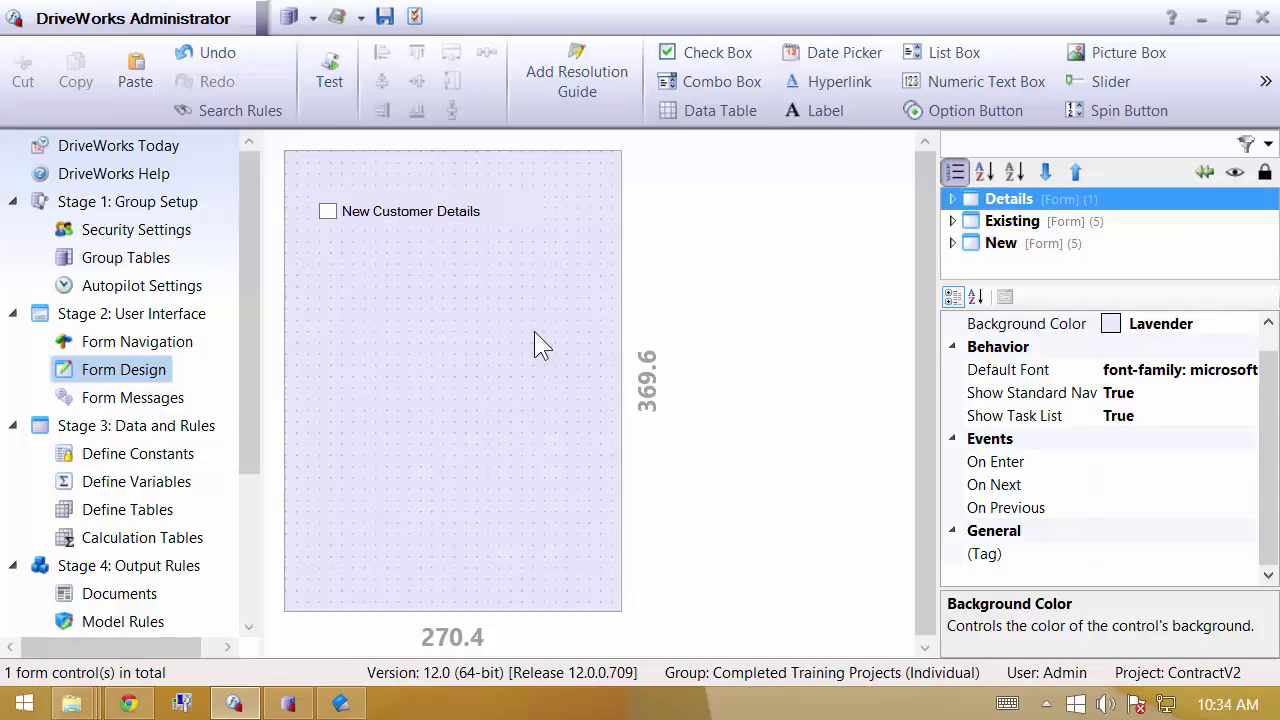
Place a Frame Control below the New Customer Details checkbox and drag it larger
{"action": "left_click", "coordinate": [1265, 81]}
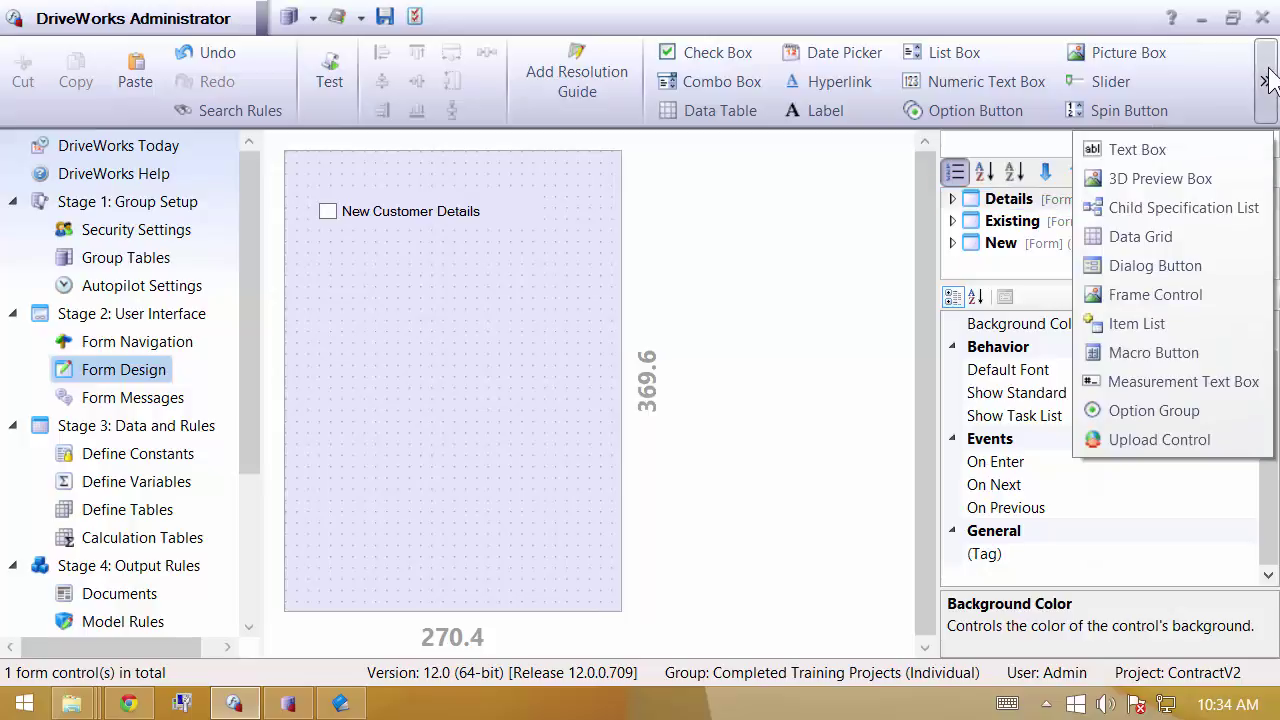
{"action": "left_click", "coordinate": [1140, 293]}
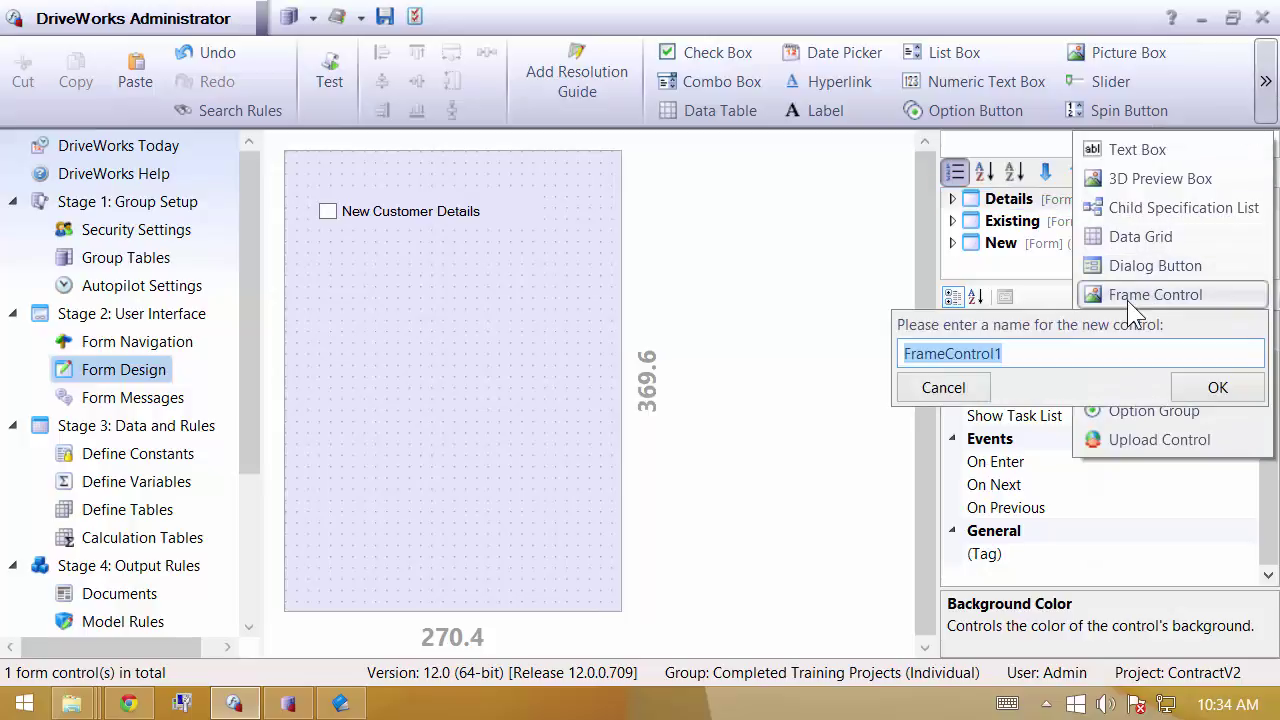
{"action": "left_click", "coordinate": [1217, 388]}
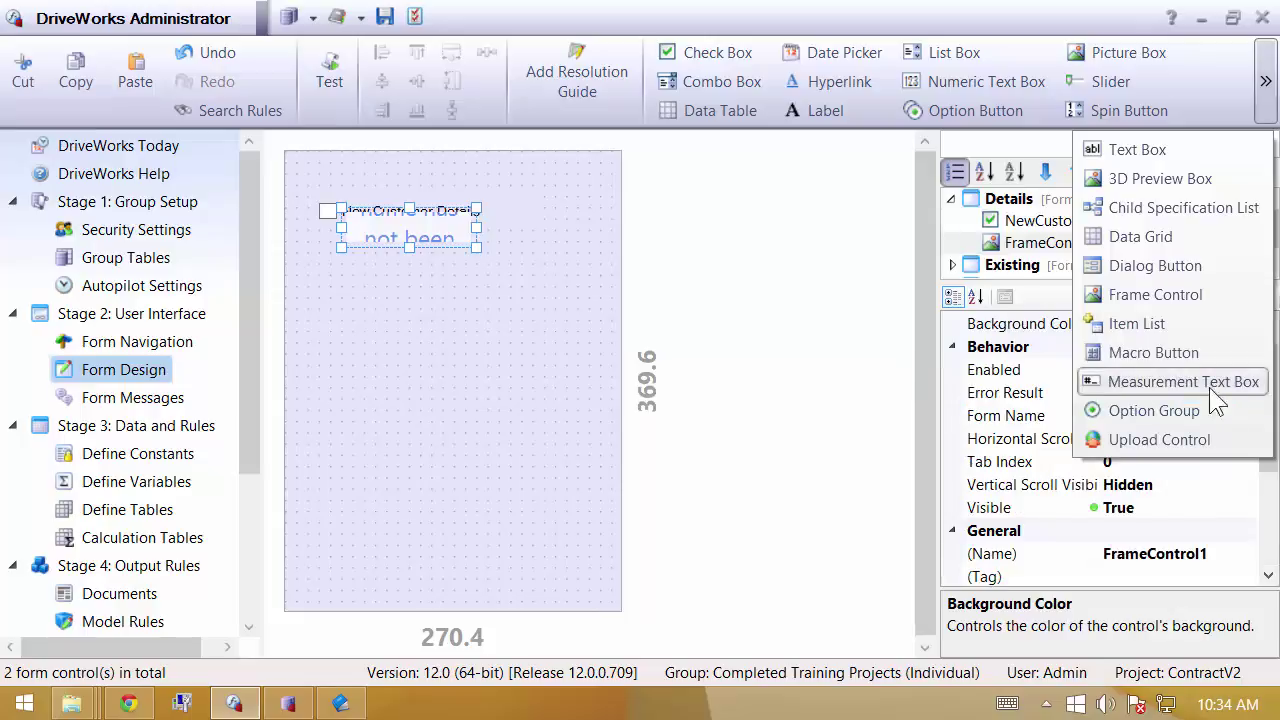
{"action": "left_click", "coordinate": [414, 258]}
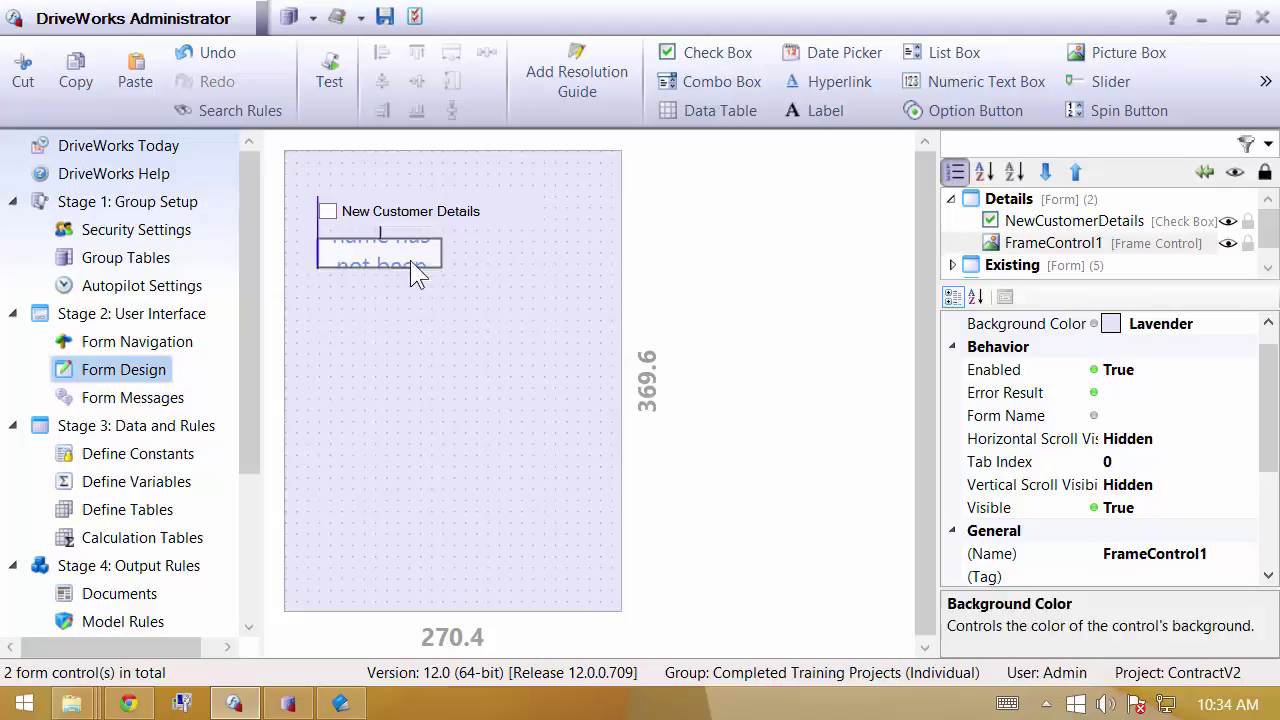
{"action": "left_click_drag", "start_coordinate": [451, 282], "coordinate": [578, 401]}
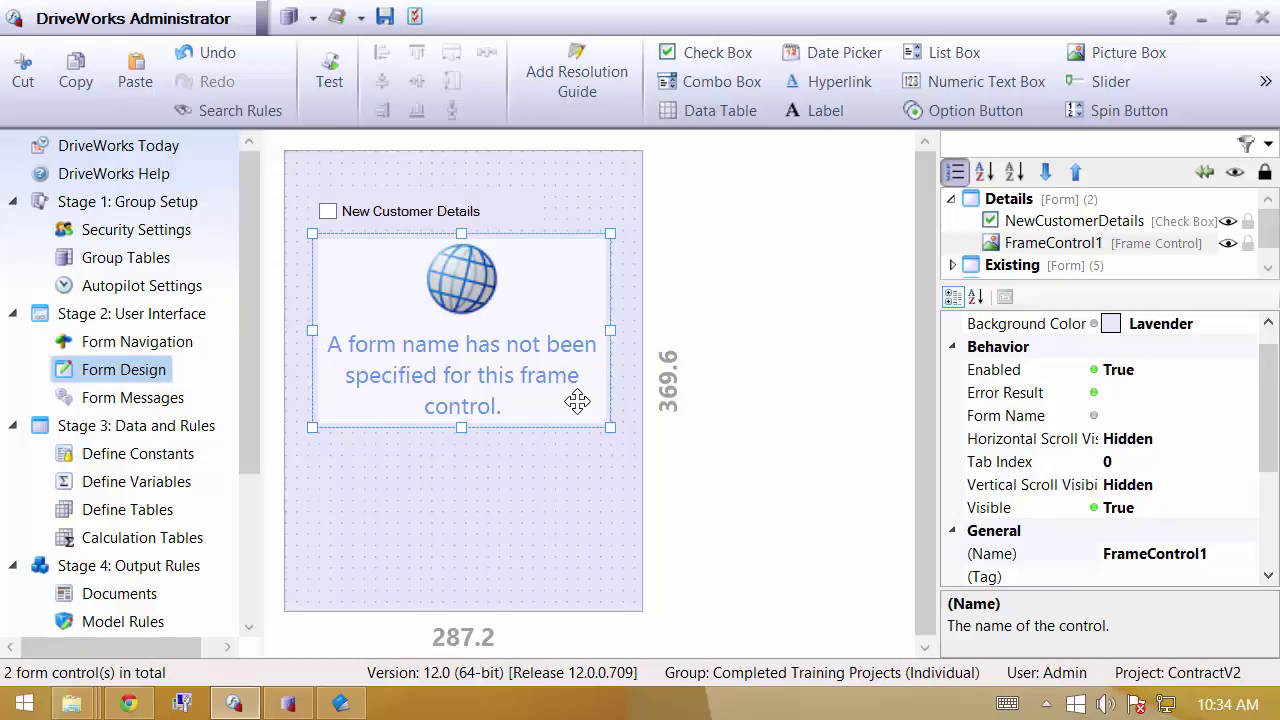
Set the frame's Form Name to Existing and enlarge the frame to fit it
{"action": "left_click", "coordinate": [1162, 416]}
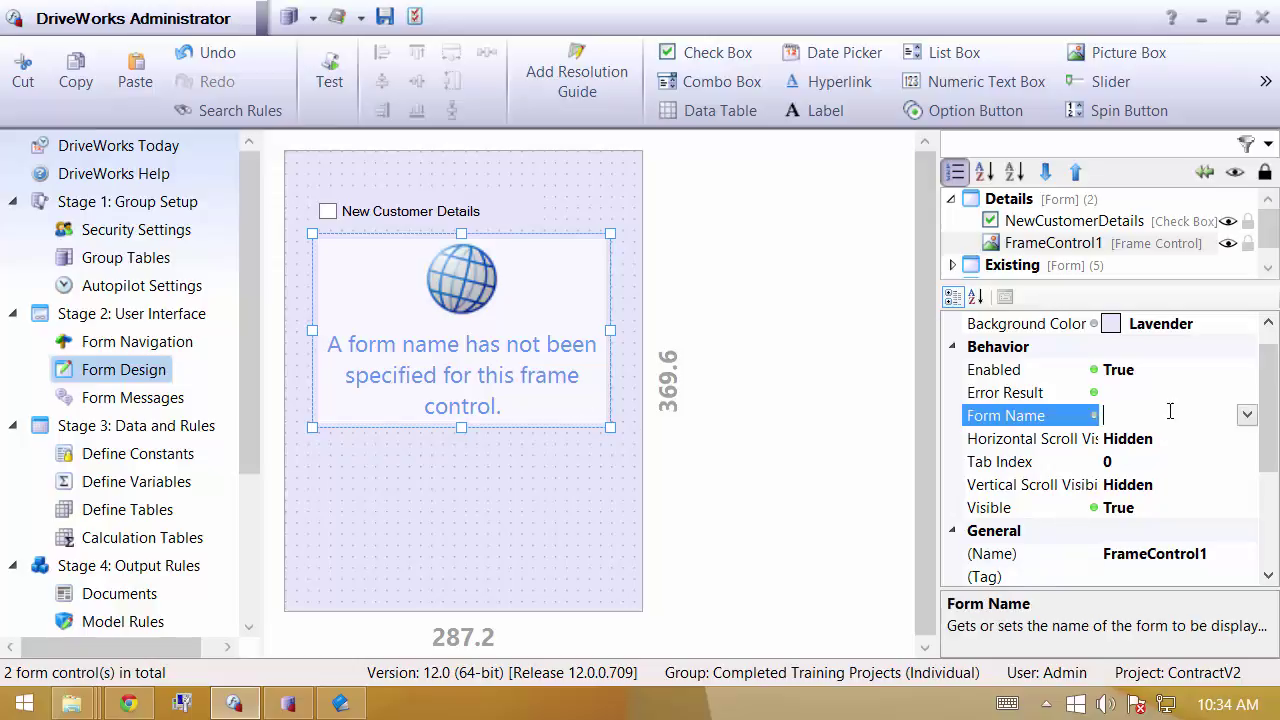
{"action": "left_click", "coordinate": [1246, 416]}
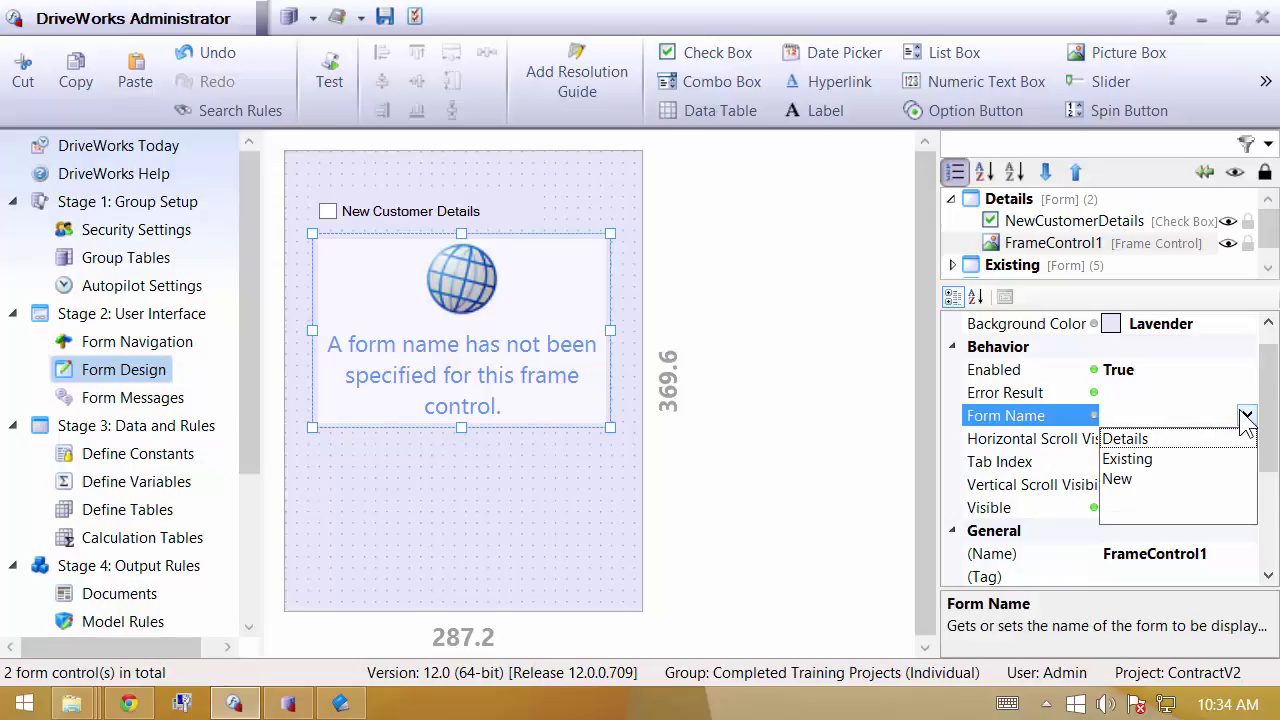
{"action": "left_click", "coordinate": [1130, 460]}
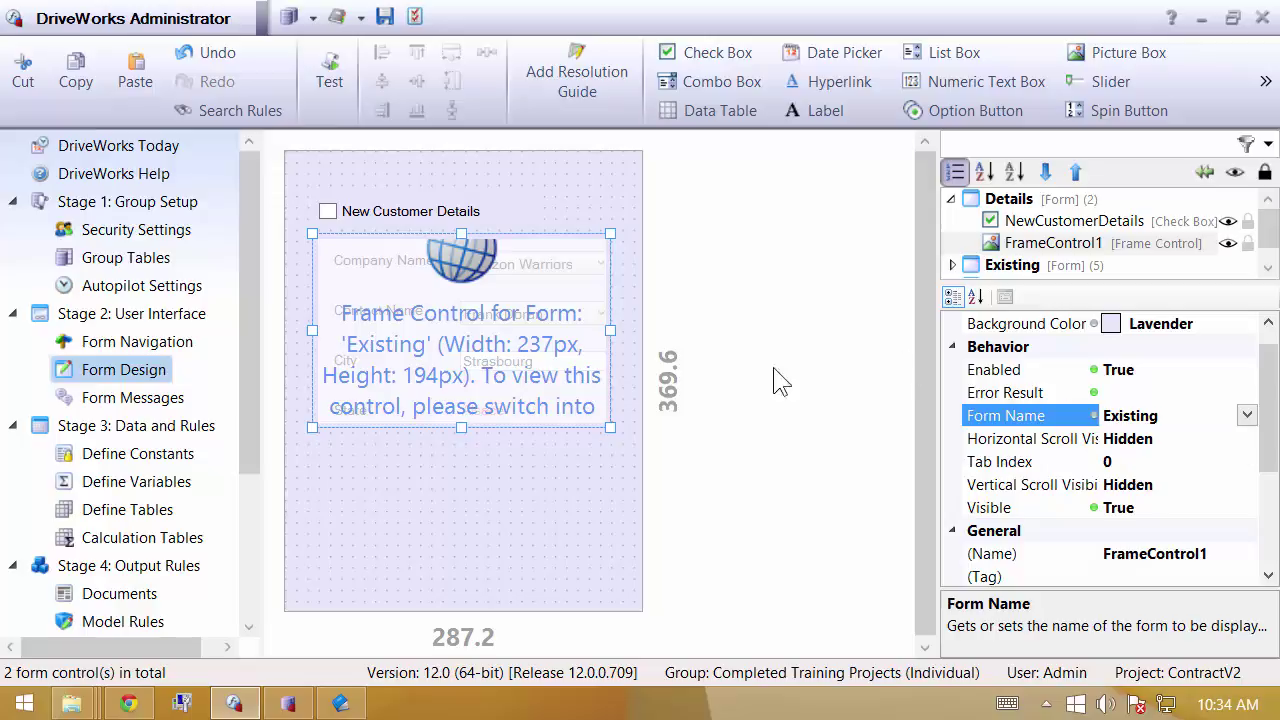
{"action": "left_click_drag", "start_coordinate": [610, 427], "coordinate": [634, 484]}
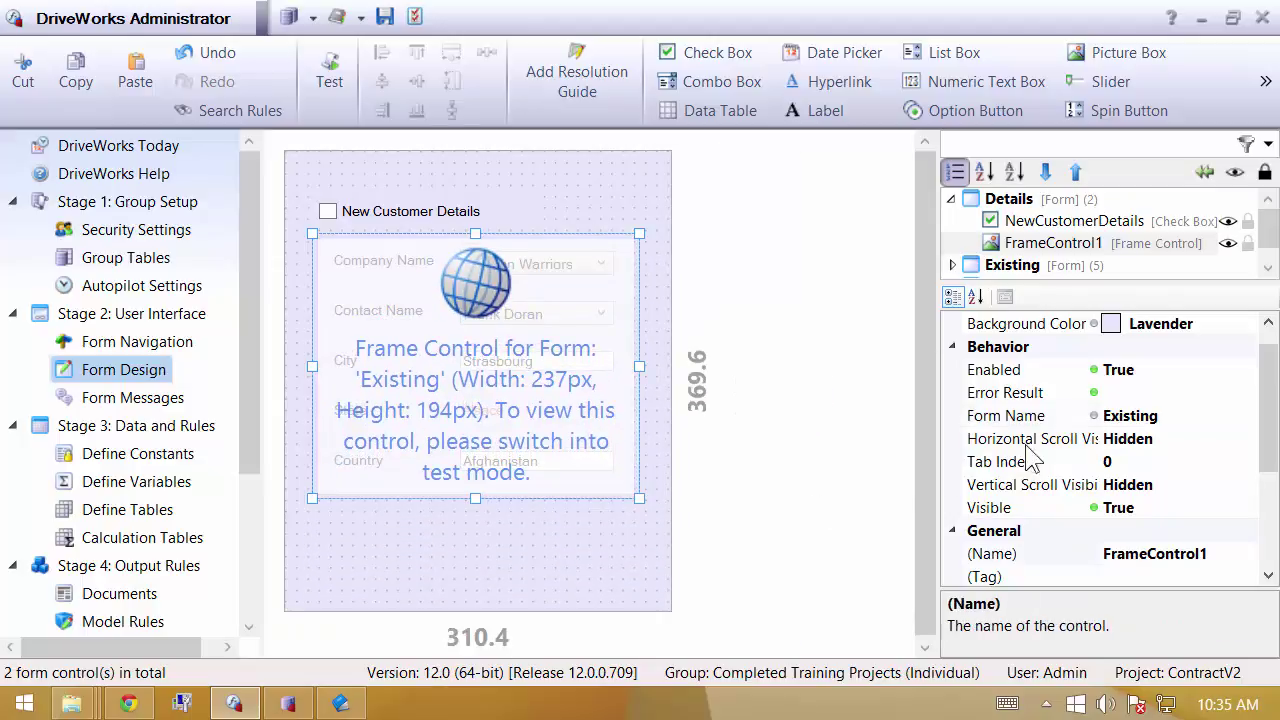
Change the frame's Form Name to New and make that property rule-driven
{"action": "left_click", "coordinate": [1202, 419]}
{"action": "left_click", "coordinate": [1247, 417]}
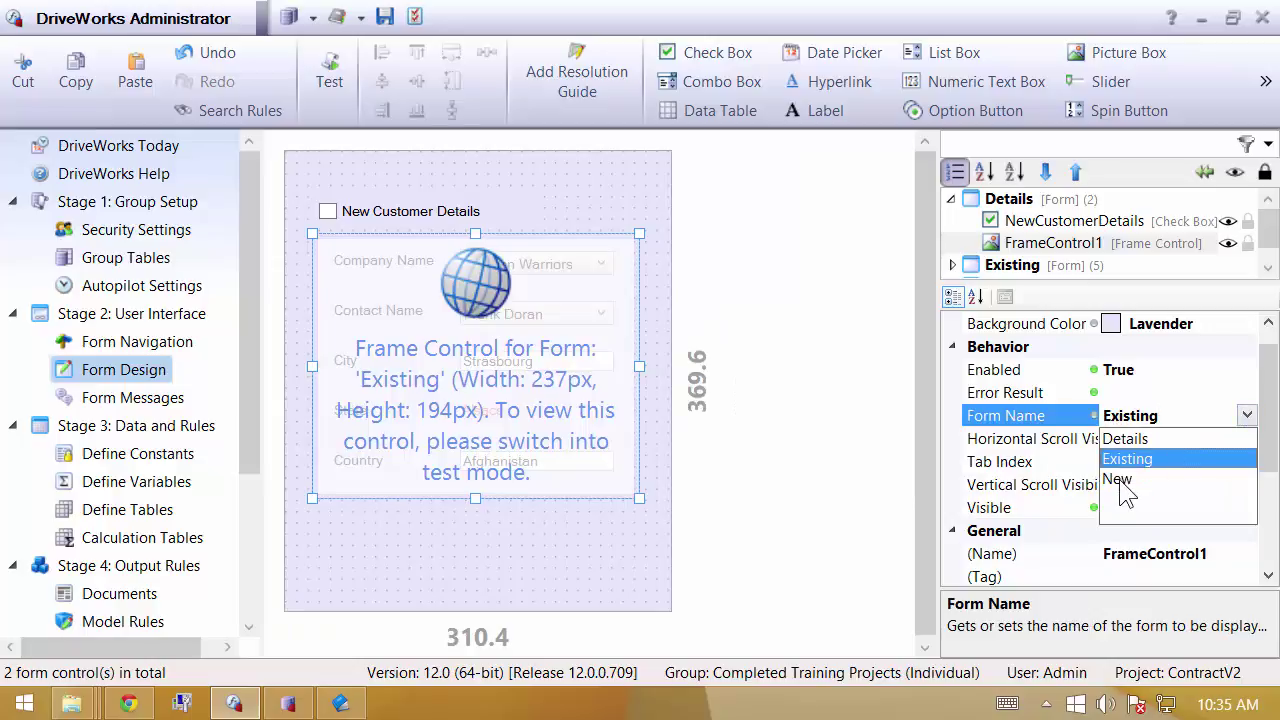
{"action": "left_click", "coordinate": [1126, 482]}
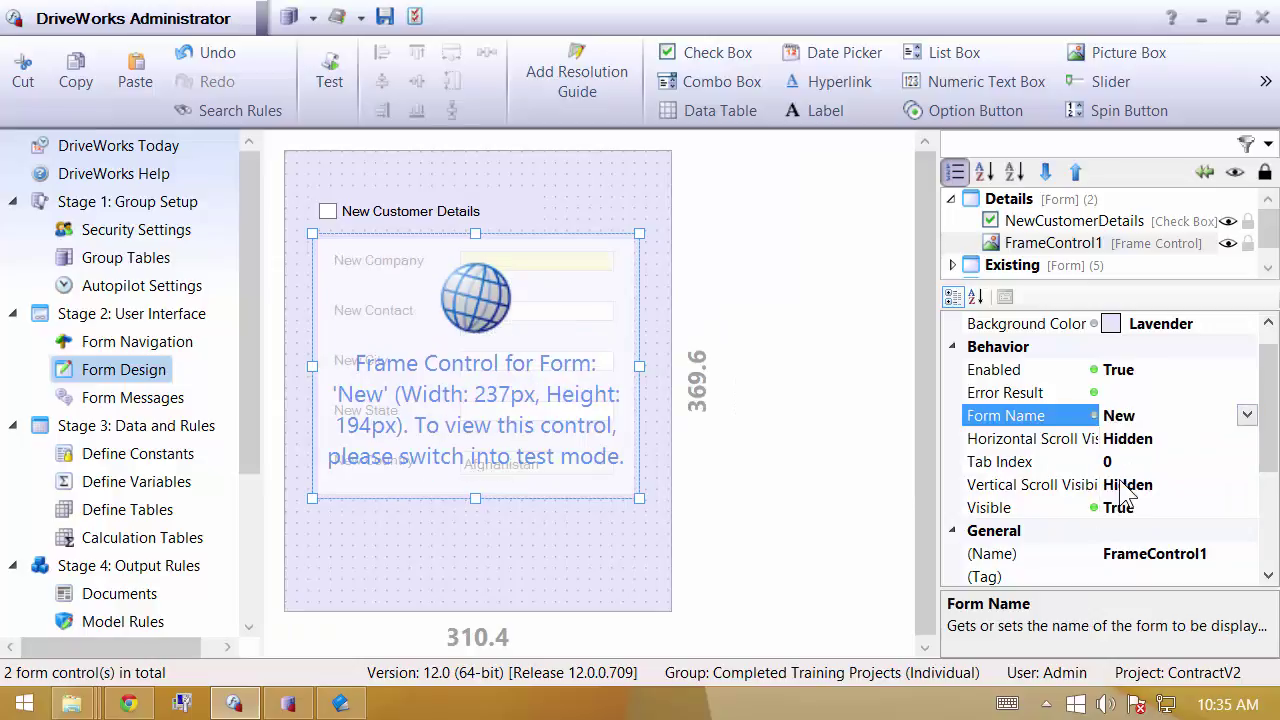
{"action": "left_click", "coordinate": [1094, 416]}
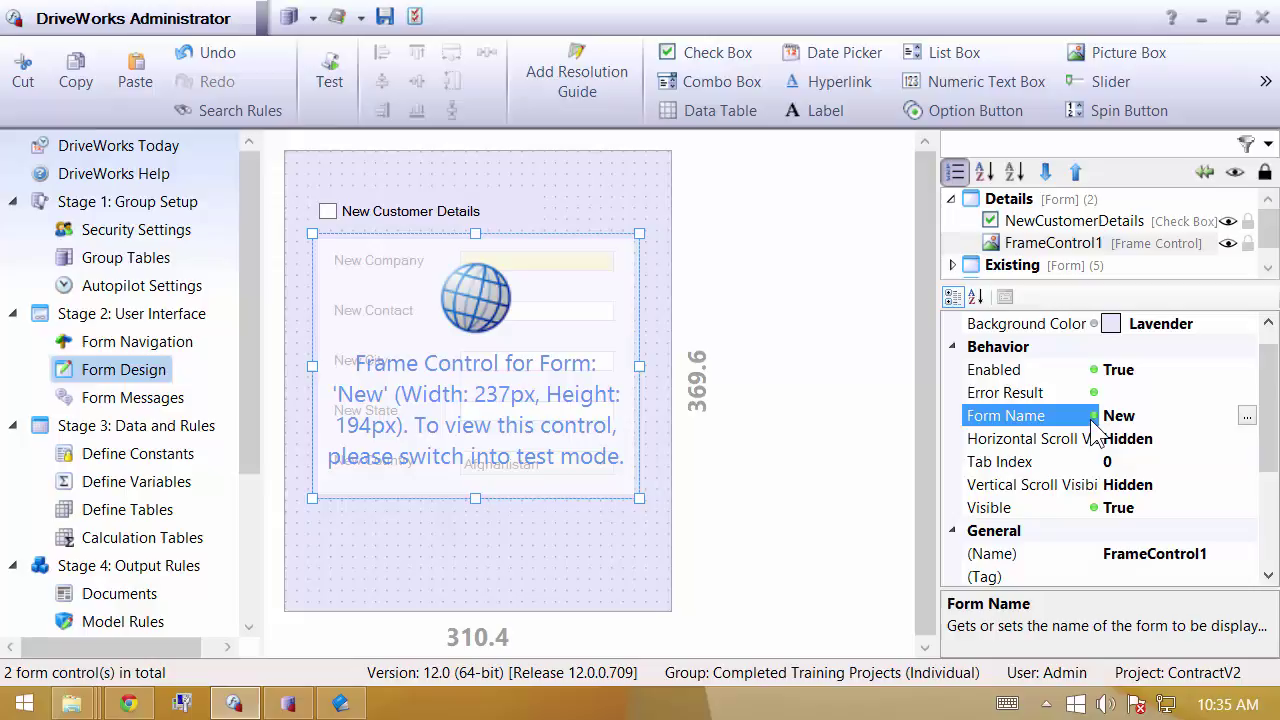
Set FrameControl1's Form Name rule to If(NewCustomerDetailsReturn, "New", "Existing") using the Controls and Forms lists
{"action": "left_click", "coordinate": [1247, 416]}
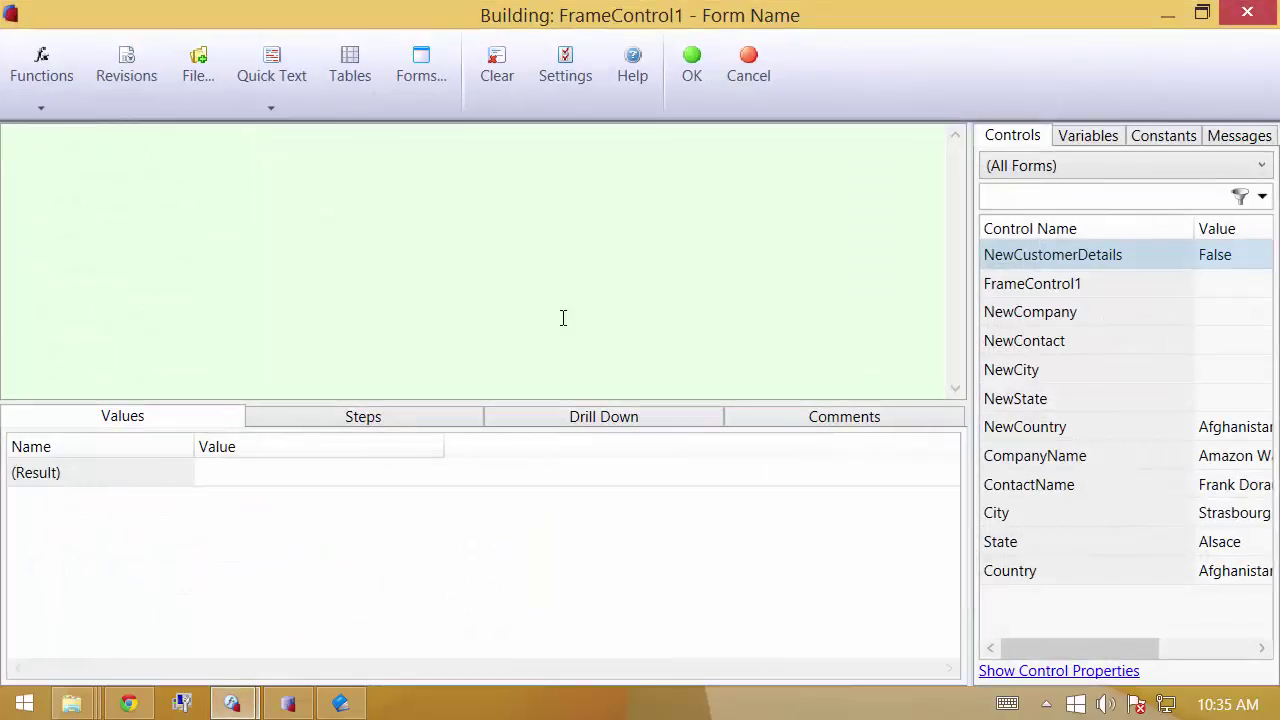
{"action": "type", "text": "if("}
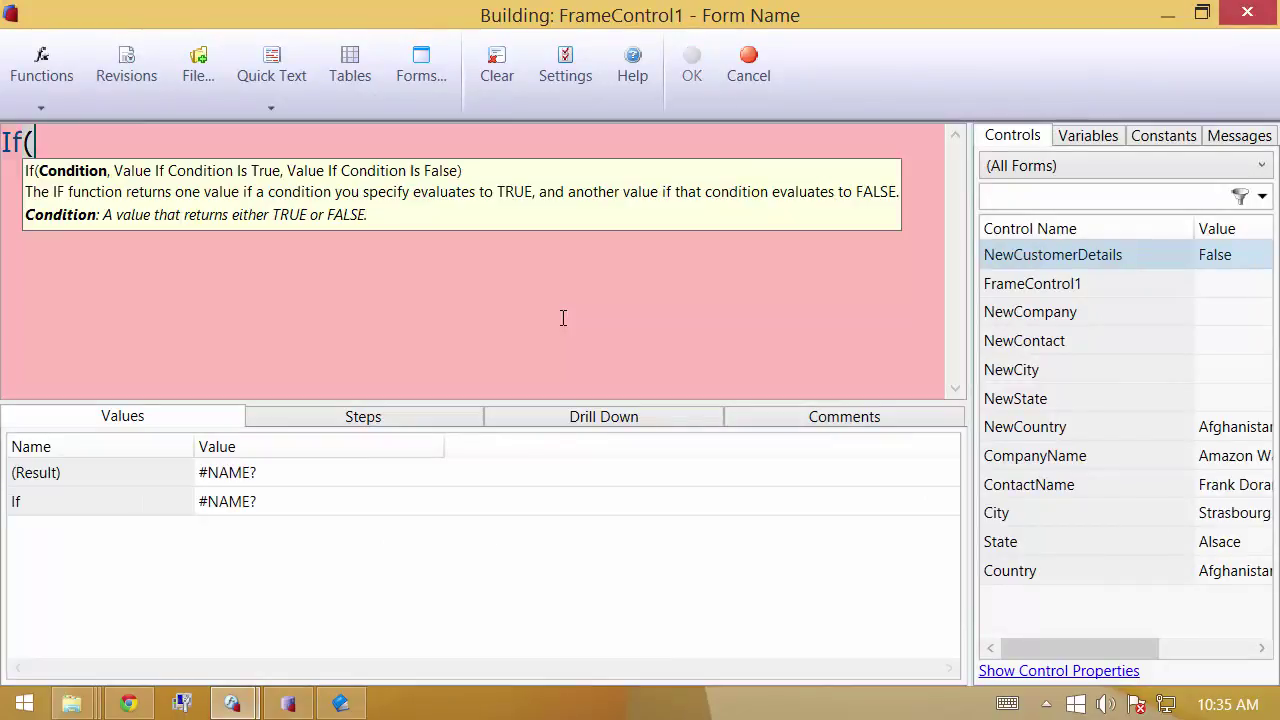
{"action": "double_click", "coordinate": [1044, 248]}
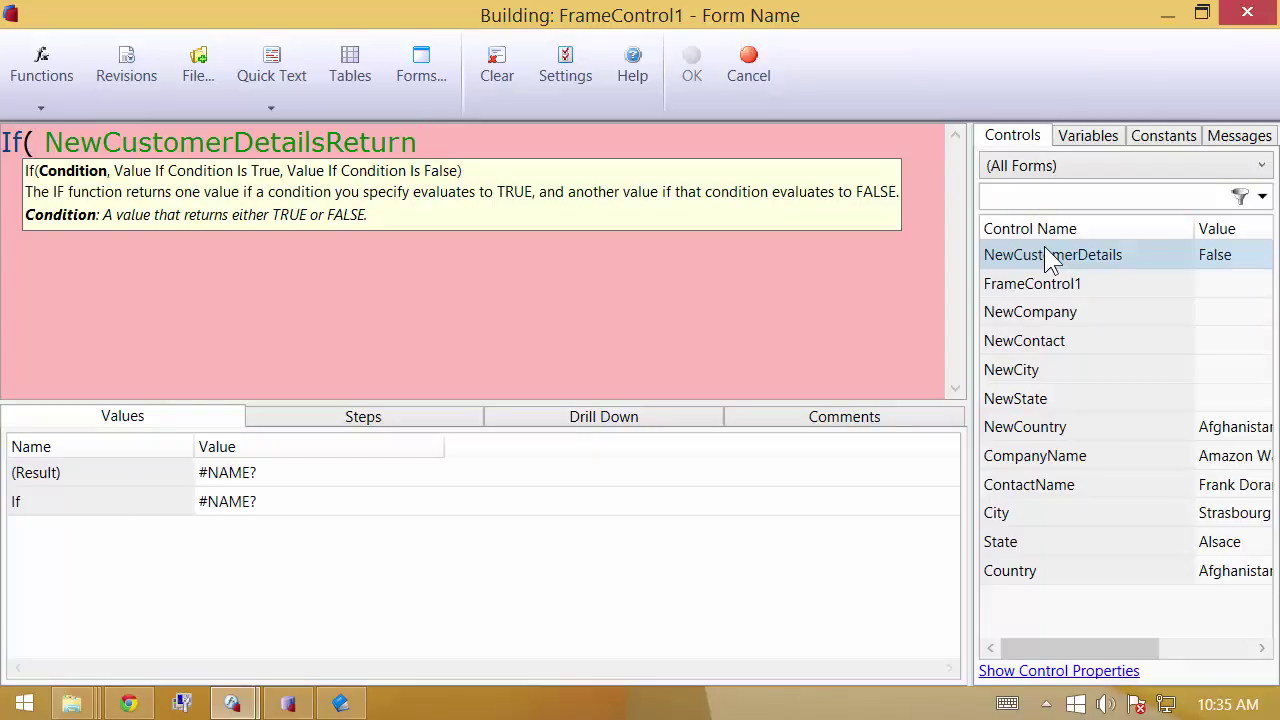
{"action": "type", "text": ","}
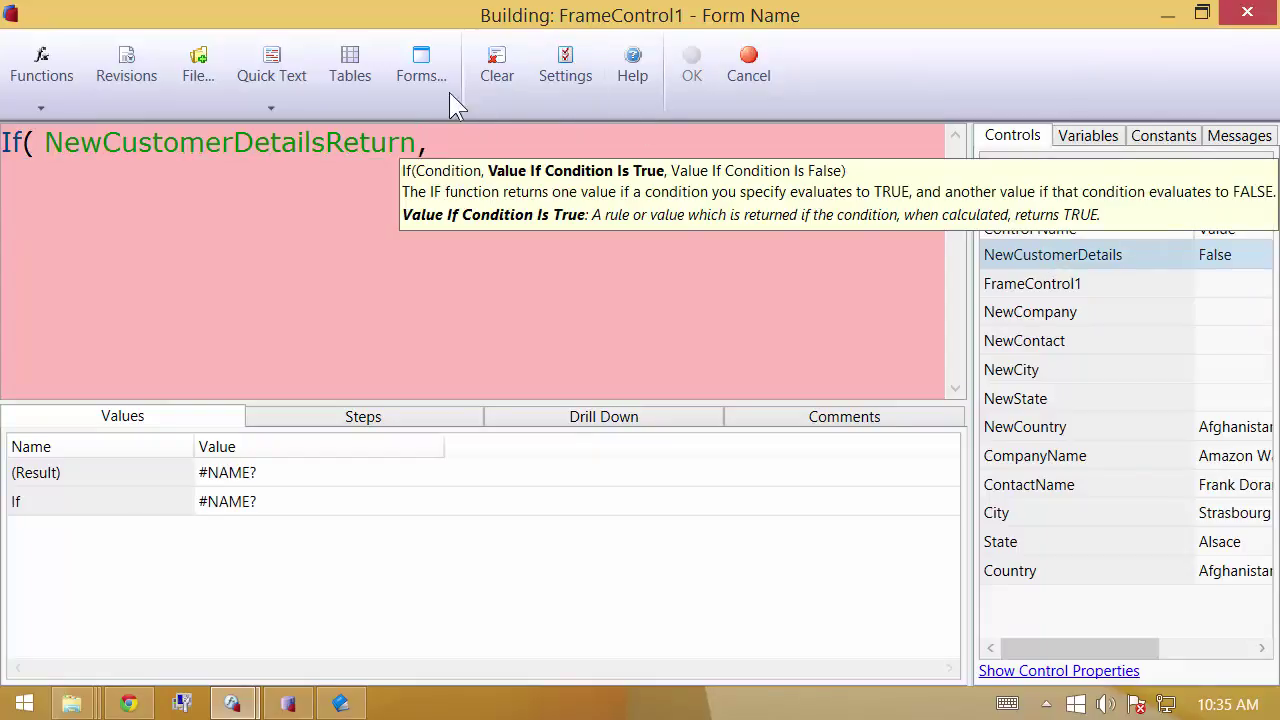
{"action": "left_click", "coordinate": [421, 68]}
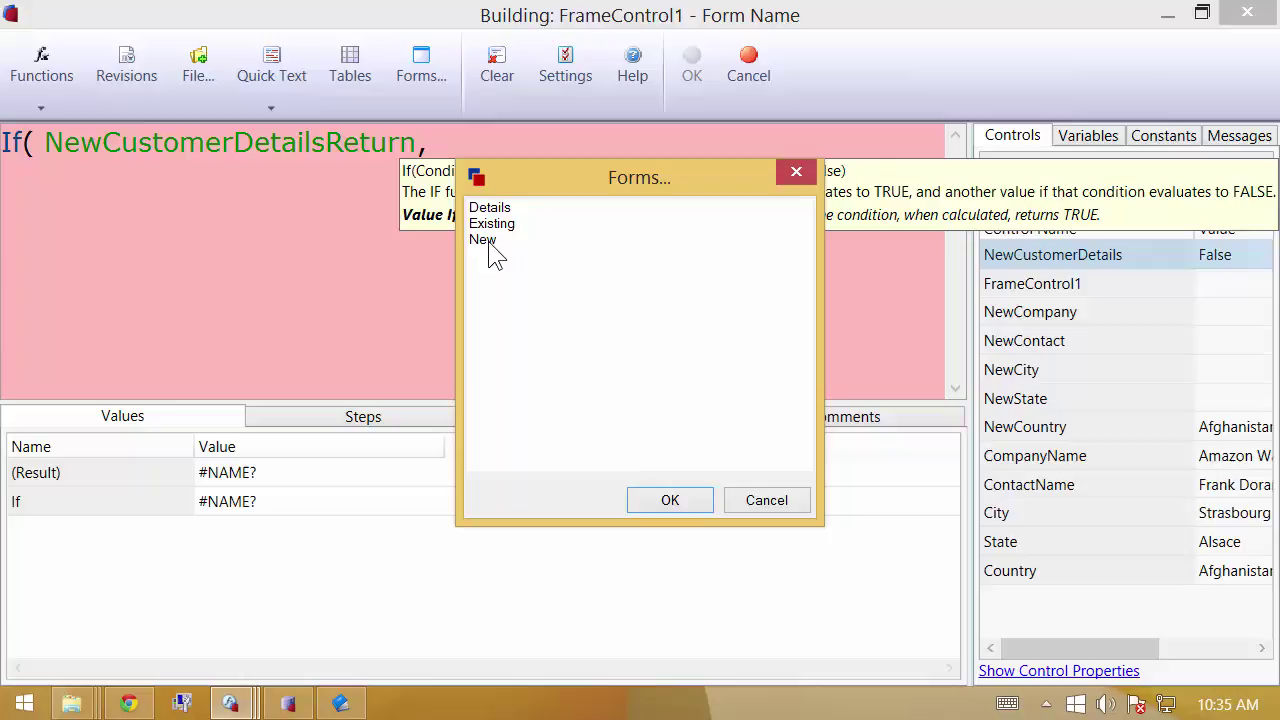
{"action": "double_click", "coordinate": [489, 244]}
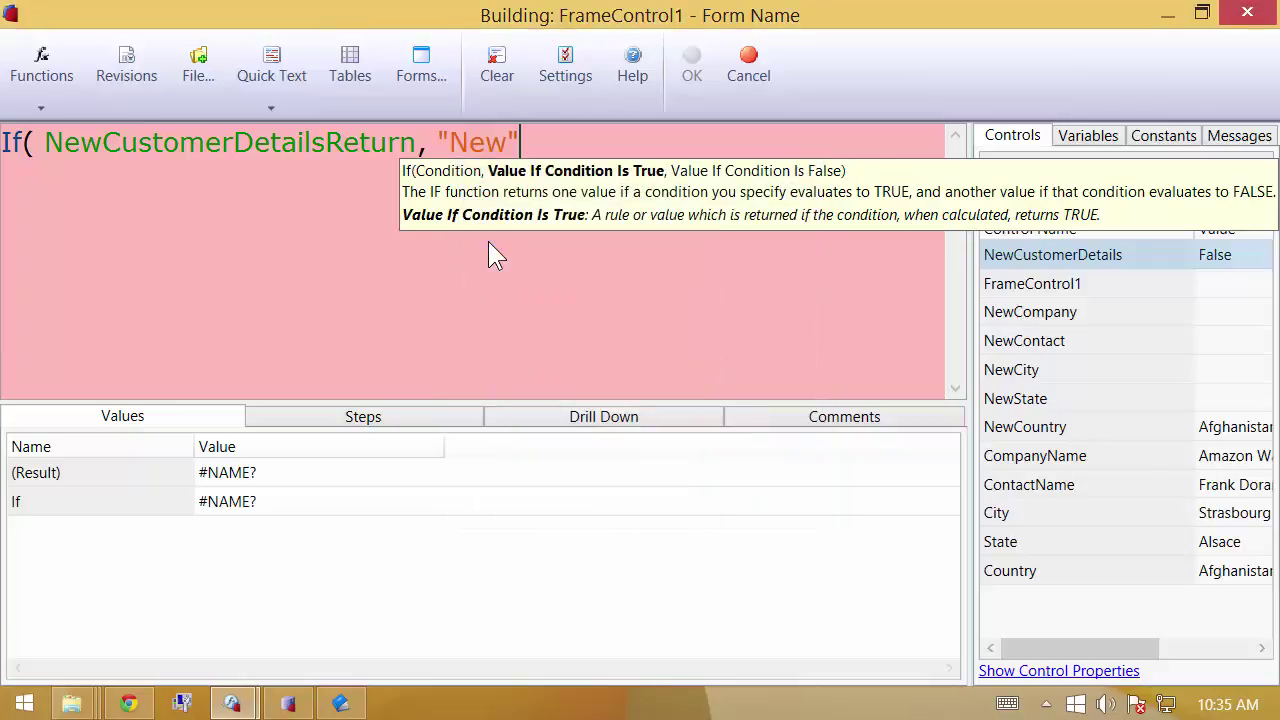
{"action": "type", "text": ","}
{"action": "left_click", "coordinate": [432, 70]}
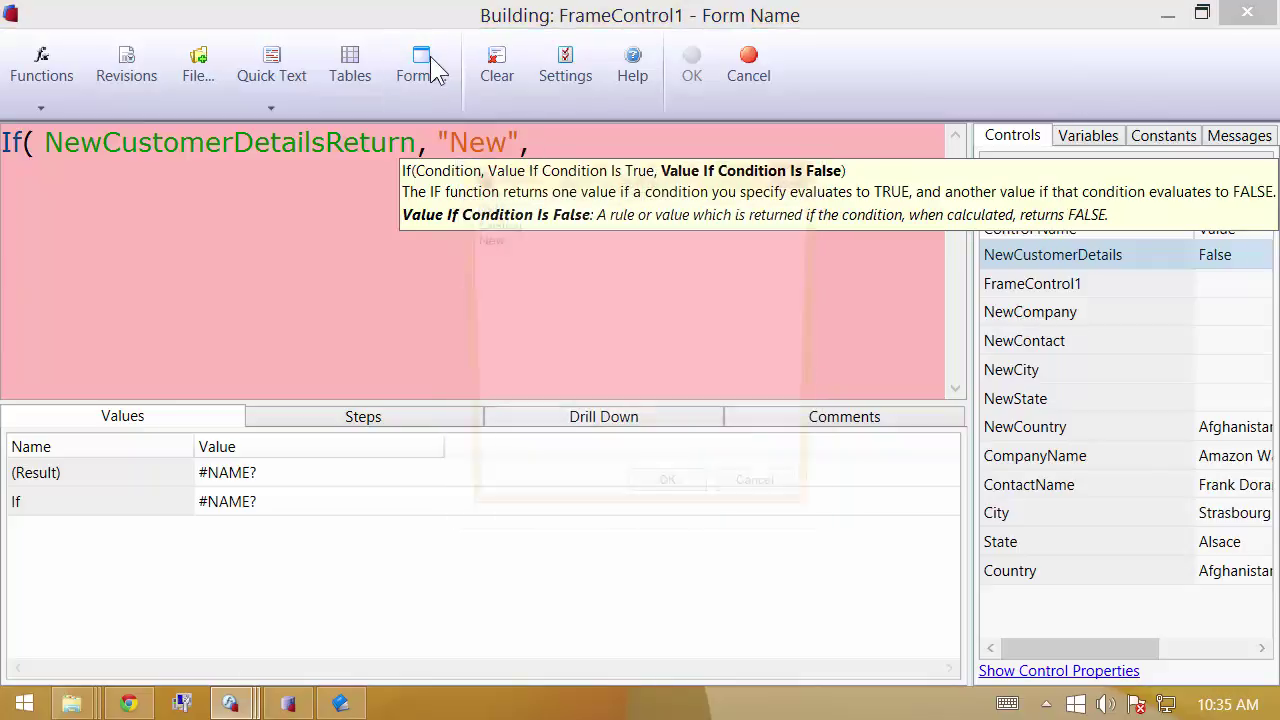
{"action": "double_click", "coordinate": [505, 222]}
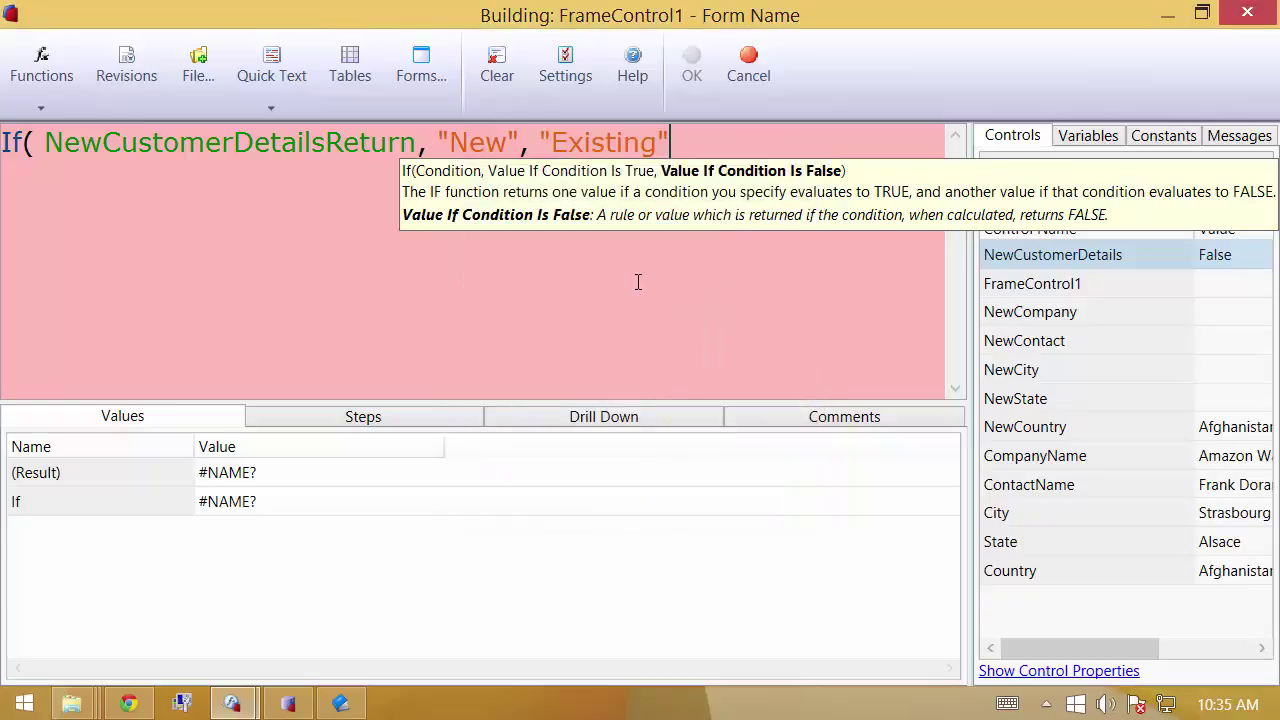
{"action": "type", "text": ")"}
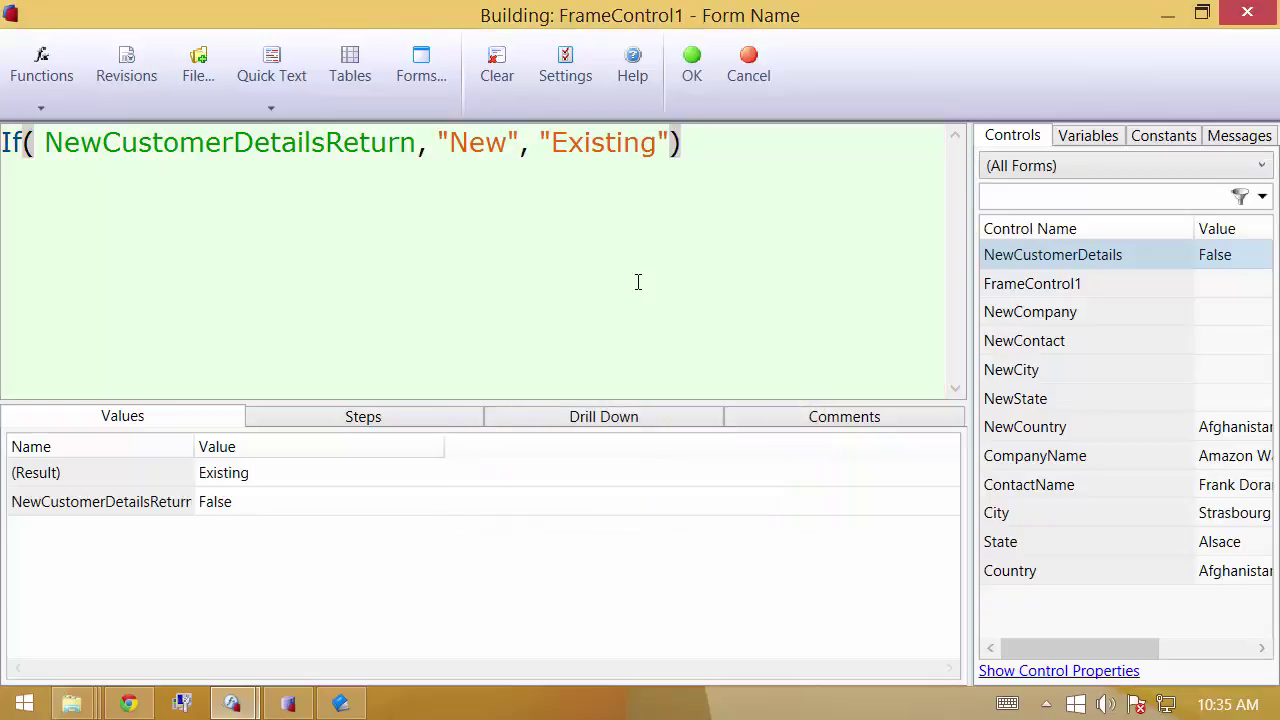
{"action": "left_click", "coordinate": [689, 92]}
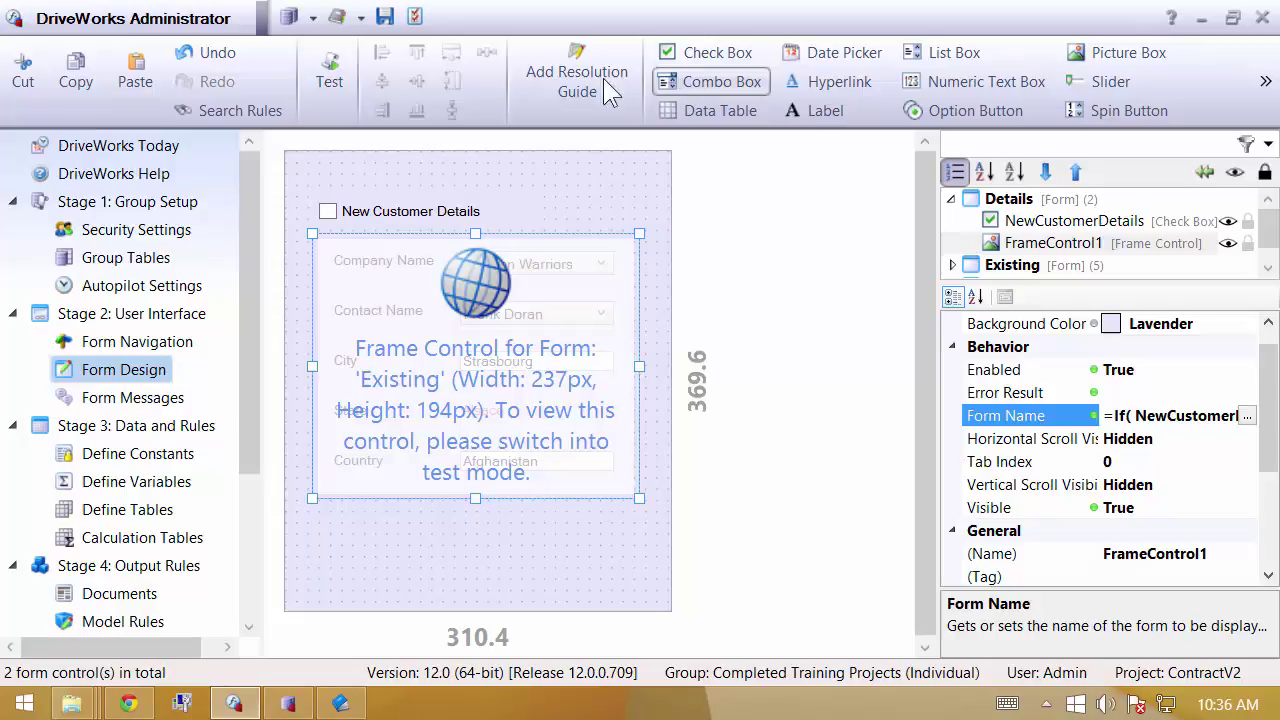
Test the Details form, toggling New Customer Details to swap the frame between New and Existing fields
{"action": "left_click", "coordinate": [328, 81]}
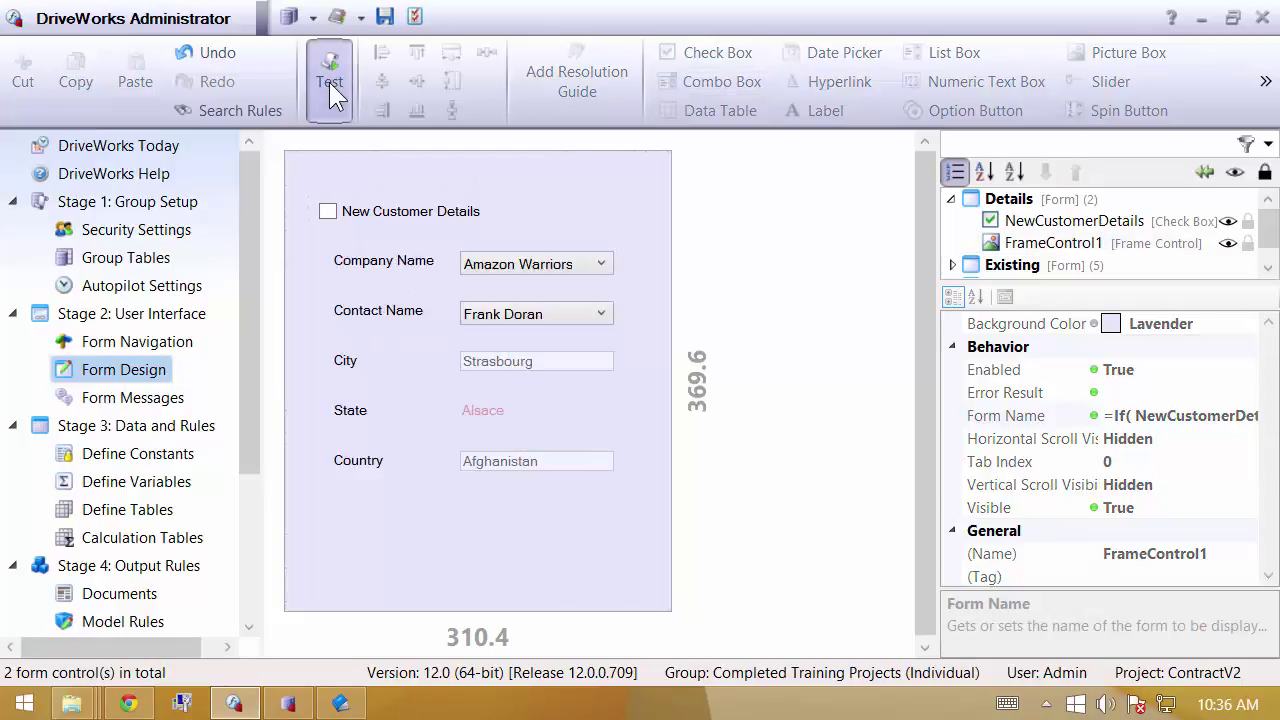
{"action": "left_click", "coordinate": [331, 214]}
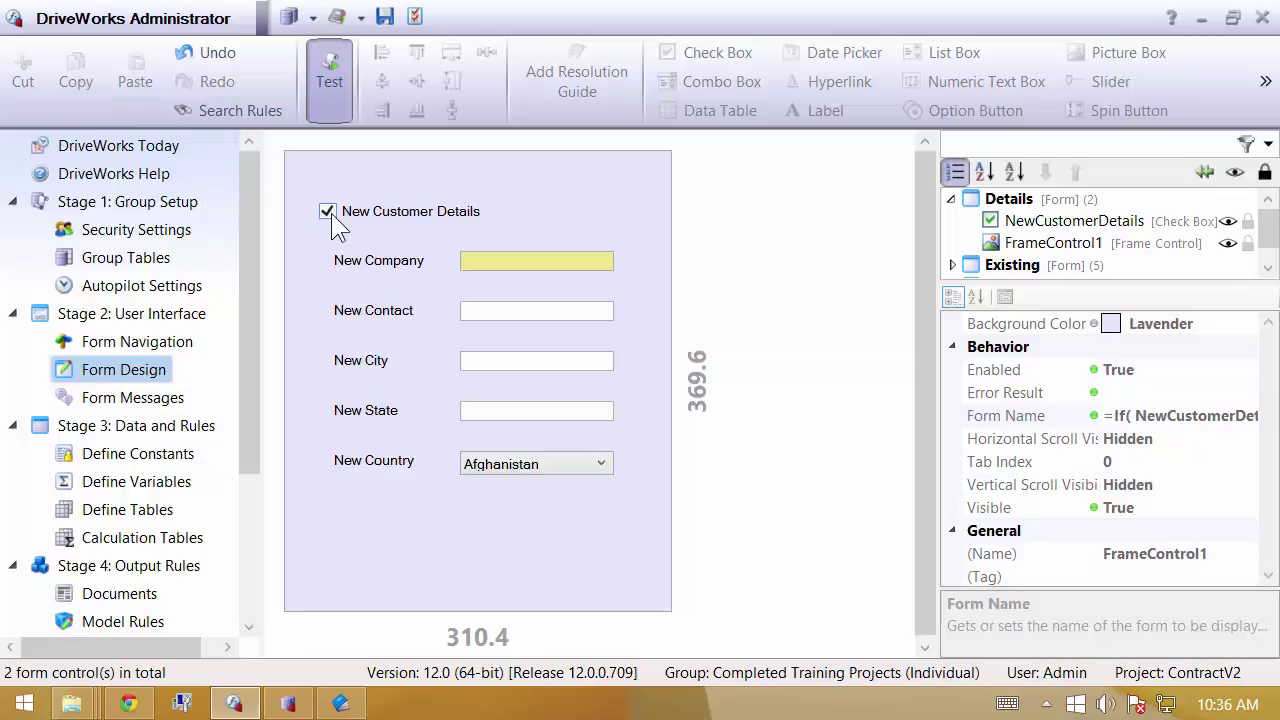
{"action": "left_click", "coordinate": [328, 212]}
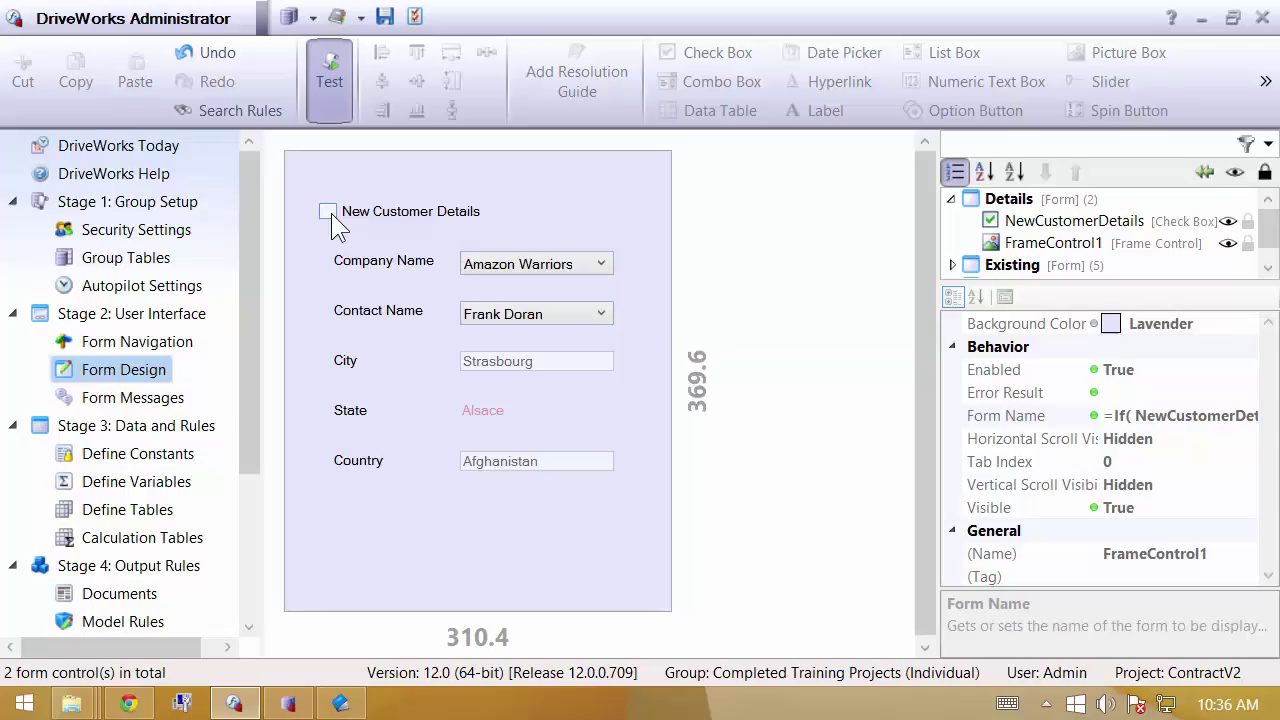
{"action": "left_click", "coordinate": [328, 212]}
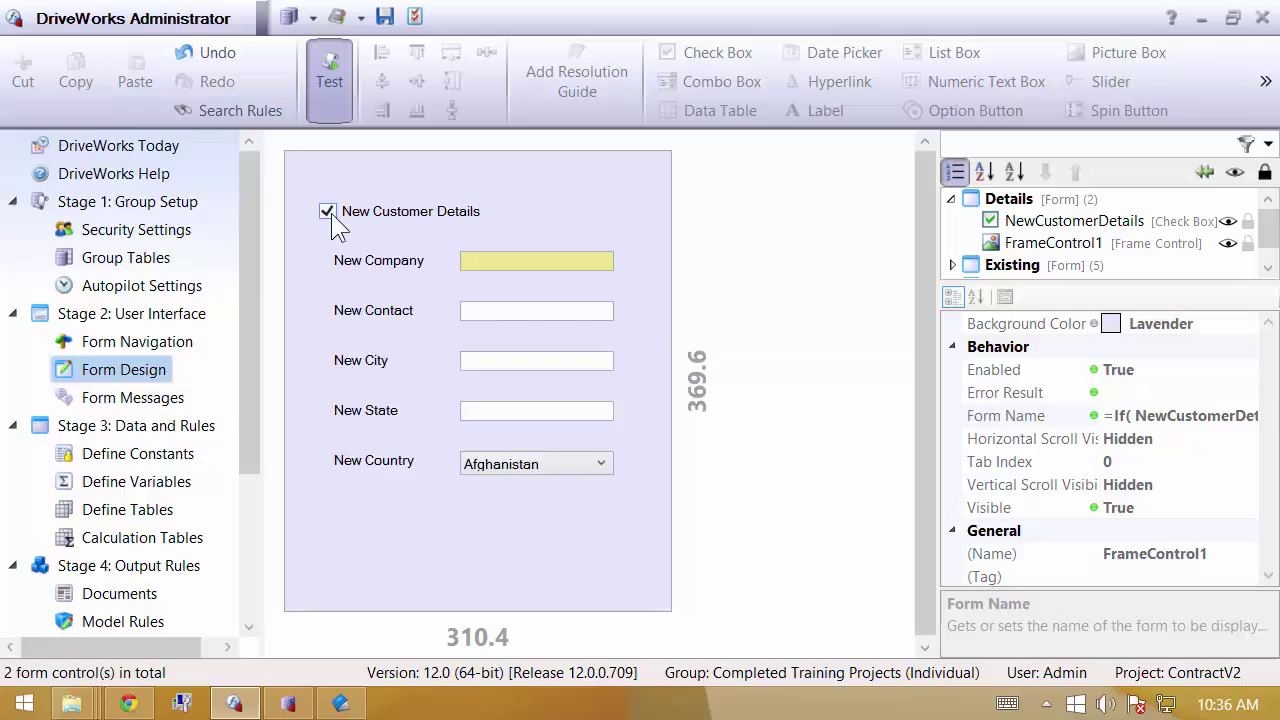
{"action": "left_click", "coordinate": [328, 212]}
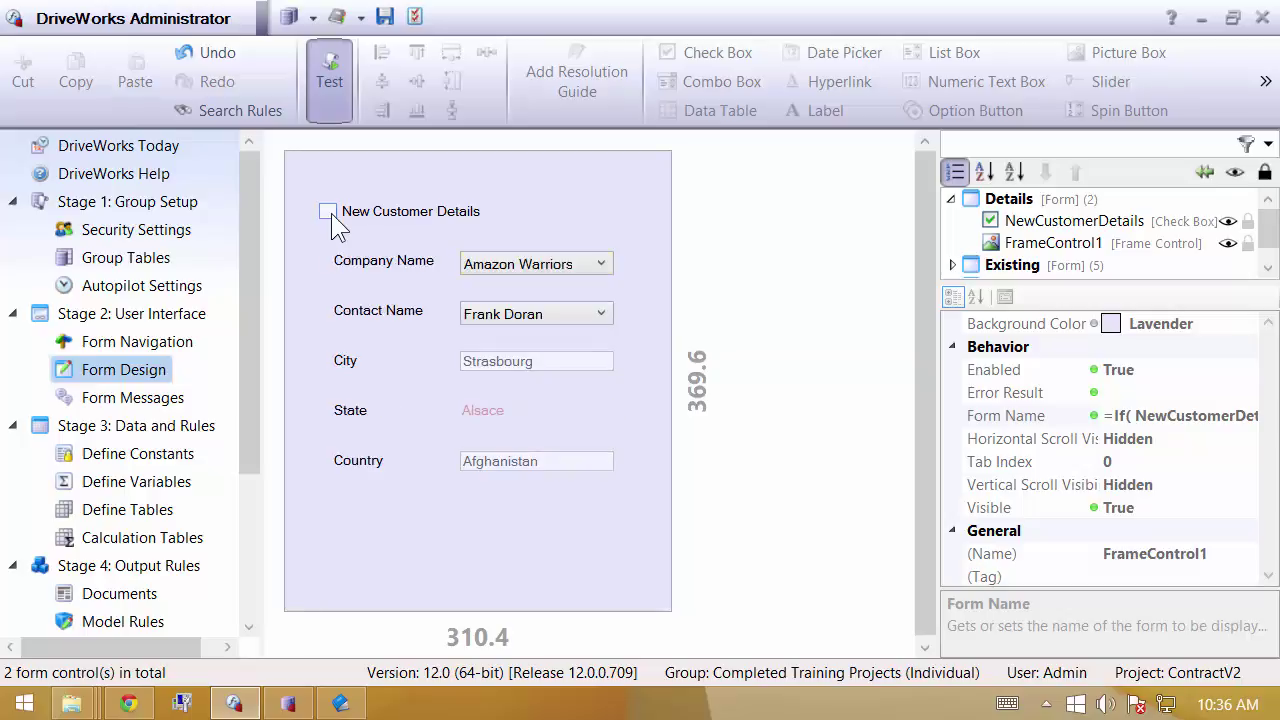